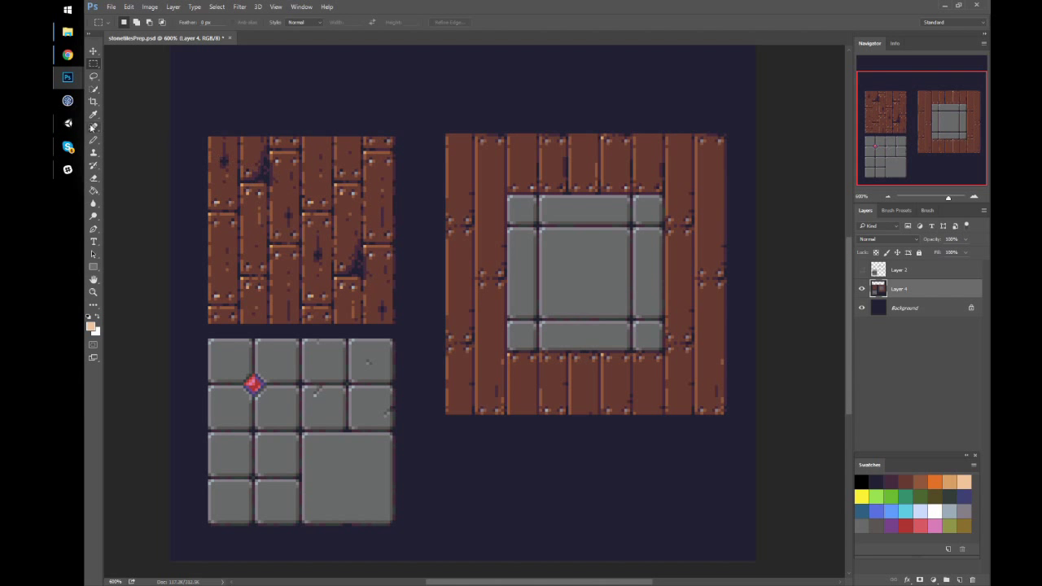
Step: Switch to Unity and examine how the stone and wood floor tiles are laid out in the example room
{"action": "mouse_move", "coordinate": [68, 123]}
{"action": "left_click", "coordinate": [132, 128]}
{"action": "left_click_drag", "start_coordinate": [616, 203], "coordinate": [613, 209], "text": "alt"}
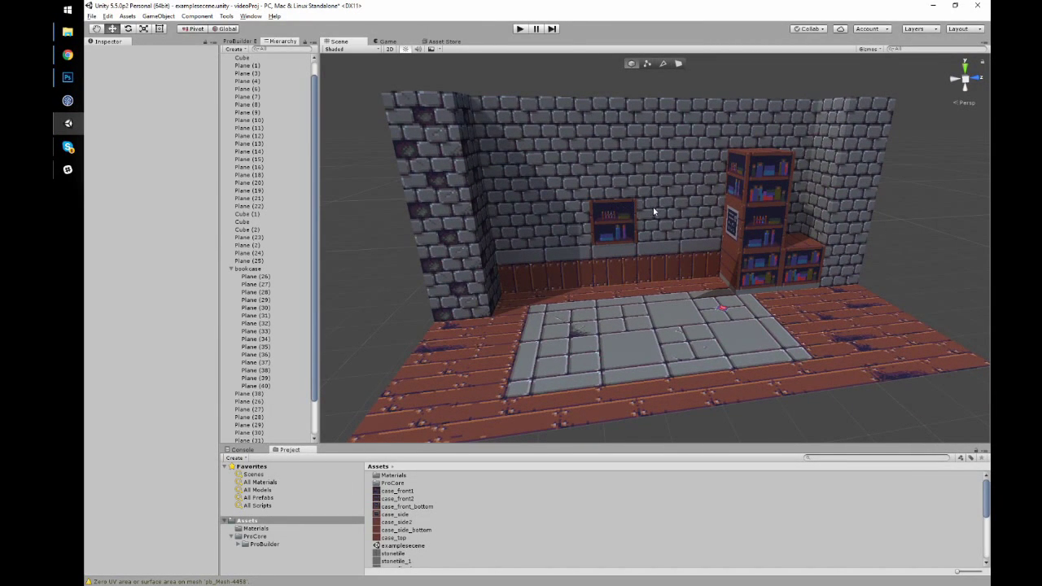
{"action": "left_click_drag", "start_coordinate": [830, 218], "coordinate": [826, 246], "text": "alt"}
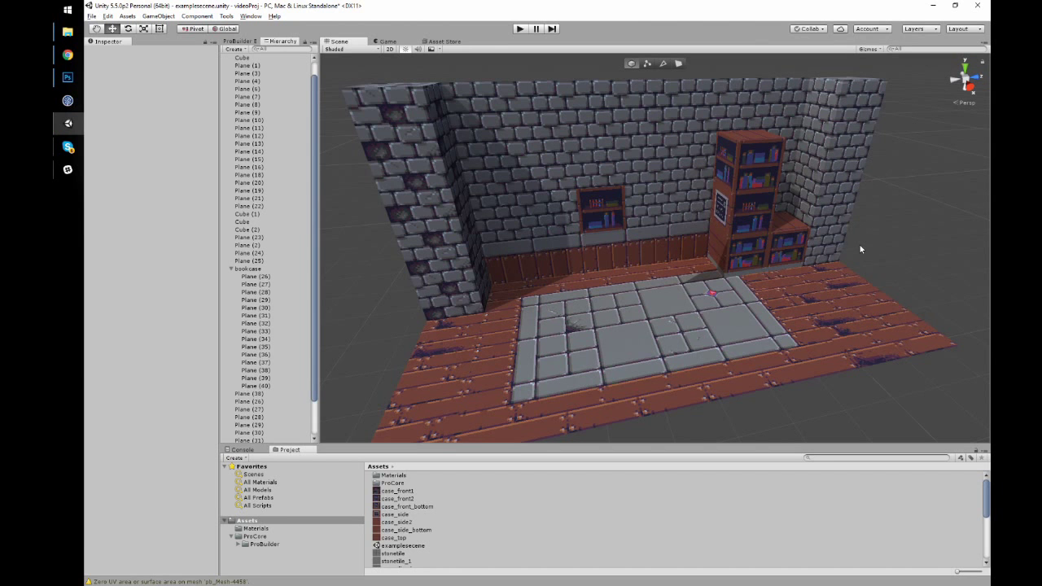
{"action": "left_click_drag", "start_coordinate": [725, 241], "coordinate": [693, 320], "text": "alt"}
{"action": "left_click", "coordinate": [668, 288]}
{"action": "left_click_drag", "start_coordinate": [667, 287], "coordinate": [667, 292], "text": "alt"}
{"action": "left_click", "coordinate": [669, 333]}
{"action": "left_click", "coordinate": [620, 343]}
{"action": "left_click", "coordinate": [565, 358]}
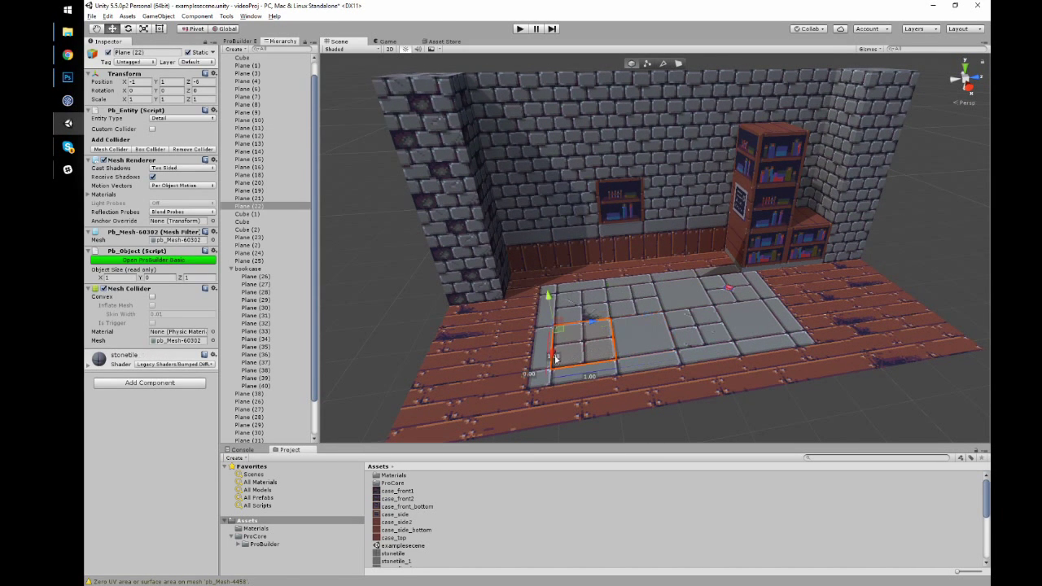
{"action": "left_click", "coordinate": [534, 362]}
{"action": "left_click", "coordinate": [484, 317]}
Step: Inspect the brick back wall and the small bookshelf in the example room from several angles
{"action": "left_click", "coordinate": [569, 192]}
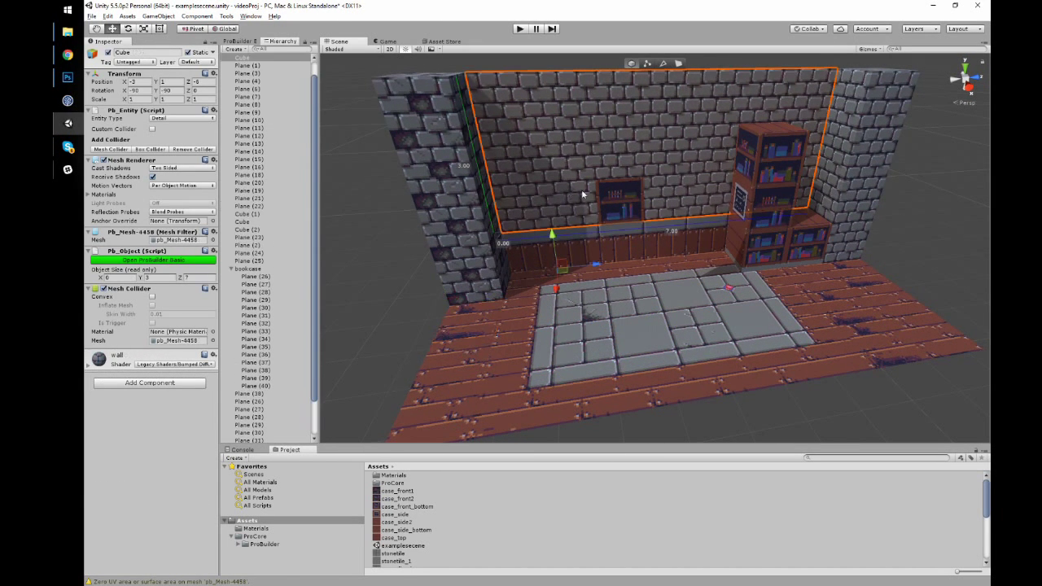
{"action": "key", "text": "f"}
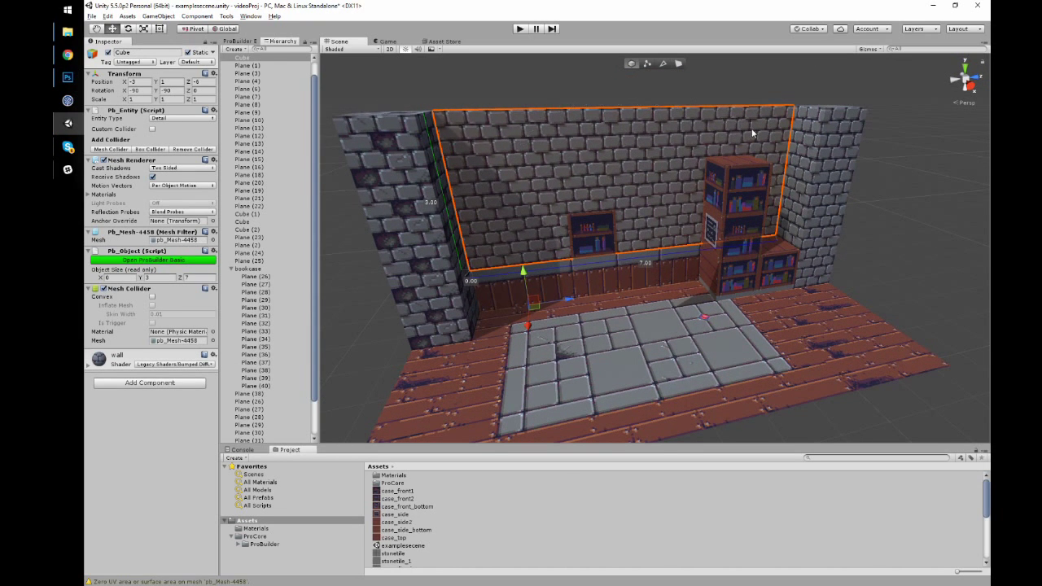
{"action": "left_click", "coordinate": [602, 244]}
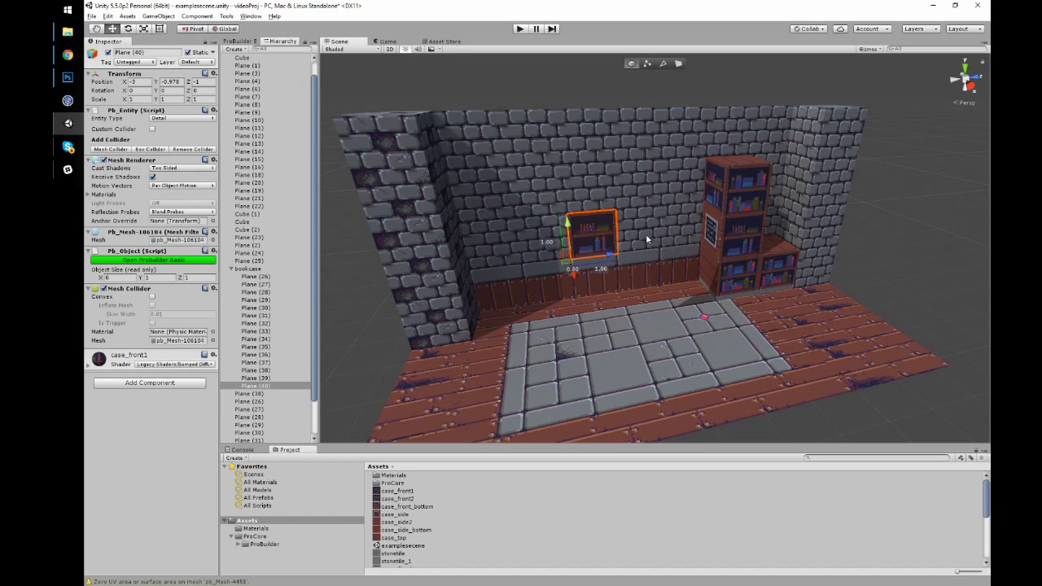
{"action": "left_click", "coordinate": [647, 204]}
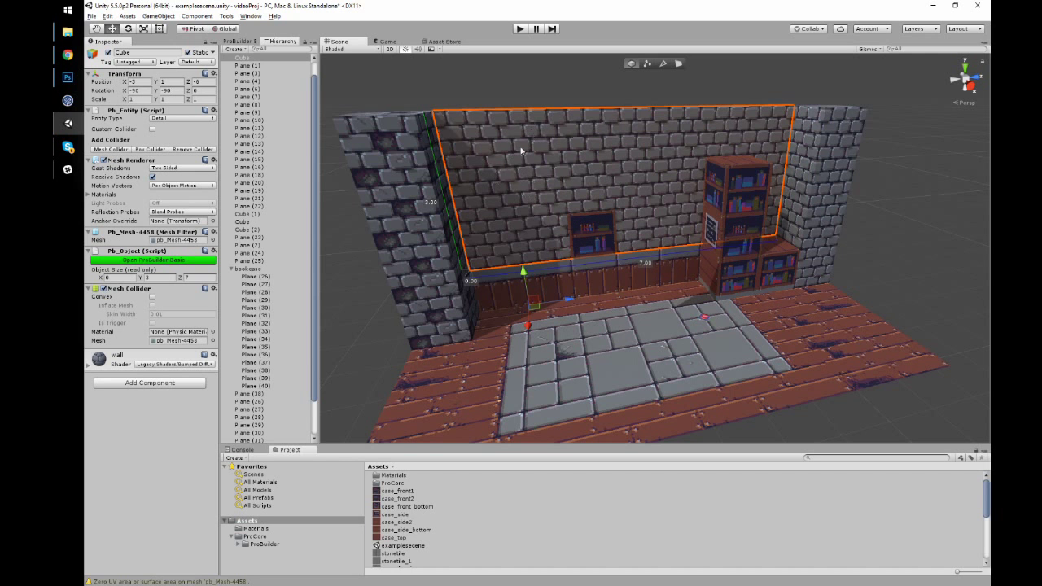
{"action": "left_click_drag", "start_coordinate": [573, 180], "coordinate": [672, 191]}
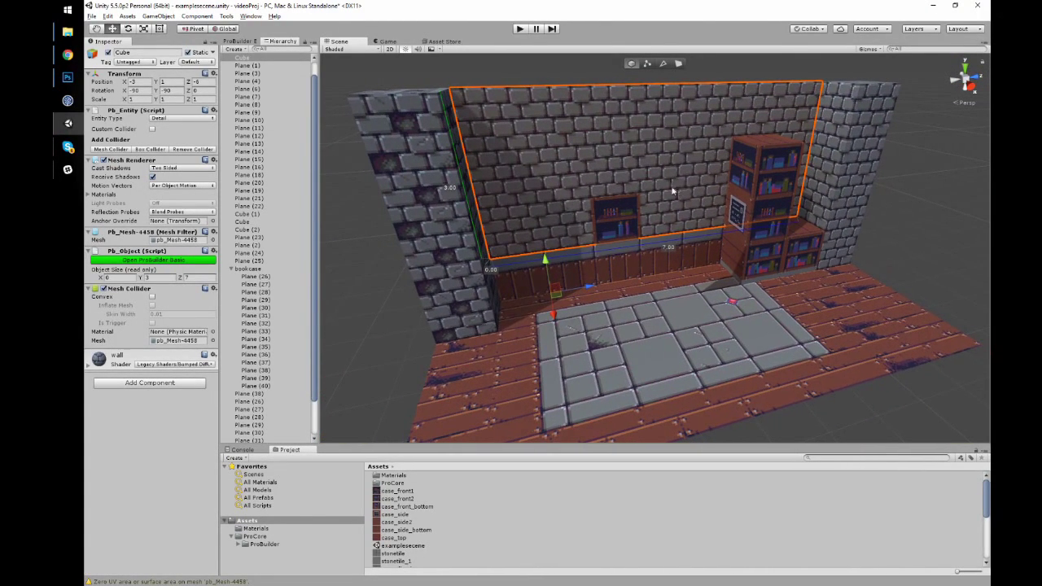
{"action": "left_click_drag", "start_coordinate": [744, 187], "coordinate": [764, 189]}
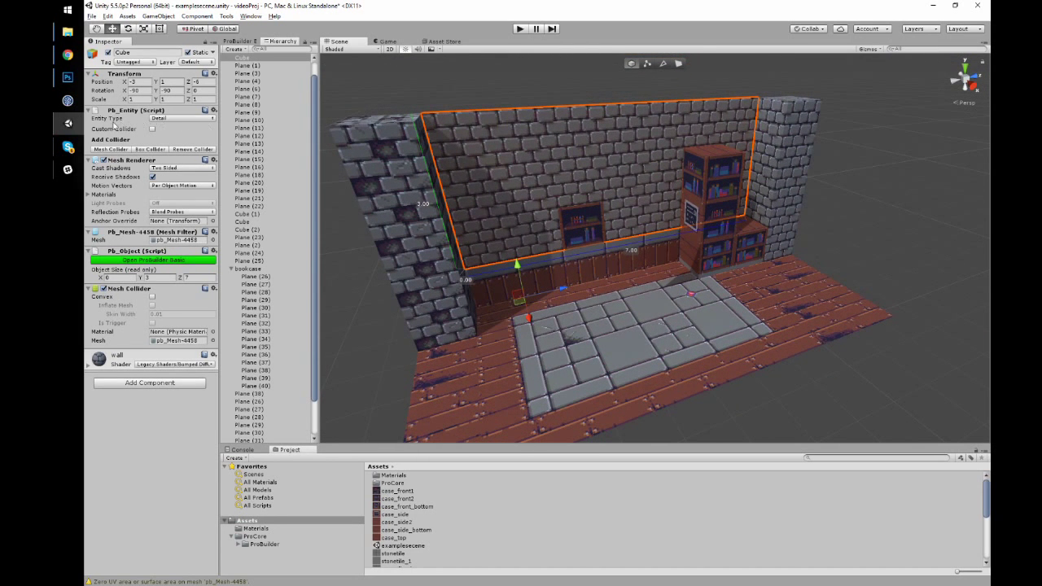
Step: Switch to Photoshop, hide Layer 4 with the finished tiles and show Layer 2 with the labelled empty tile frames
{"action": "mouse_move", "coordinate": [68, 77]}
{"action": "left_click", "coordinate": [110, 70]}
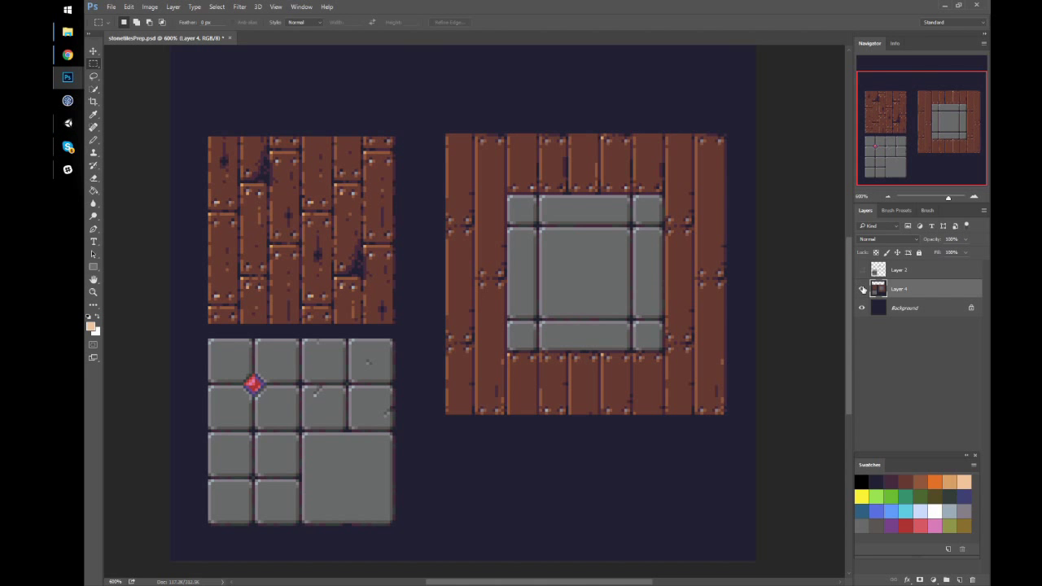
{"action": "left_click", "coordinate": [862, 288]}
{"action": "left_click", "coordinate": [862, 270]}
{"action": "mouse_move", "coordinate": [433, 276]}
{"action": "left_mouse_down"}
{"action": "mouse_move", "coordinate": [467, 272]}
{"action": "mouse_move", "coordinate": [447, 273]}
{"action": "left_mouse_up"}
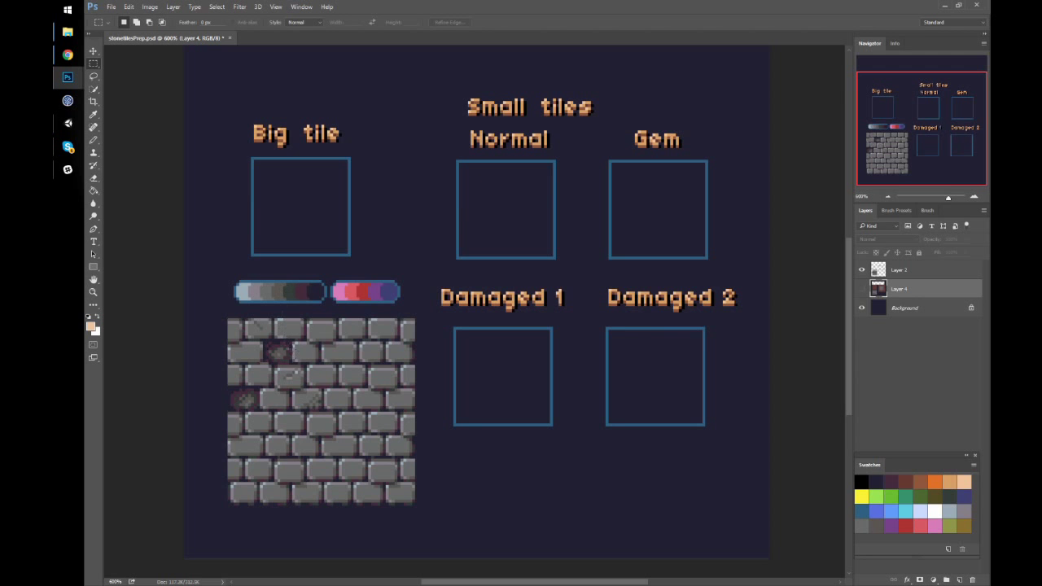
Step: Examine the brick reference texture and the Gem tile frame, comparing them with the gem tile in the Unity scene
{"action": "left_click_drag", "start_coordinate": [228, 318], "coordinate": [416, 505]}
{"action": "key", "text": "ctrl+d"}
{"action": "left_click_drag", "start_coordinate": [620, 128], "coordinate": [710, 254]}
{"action": "key", "text": "ctrl+d"}
{"action": "left_click", "coordinate": [863, 286]}
{"action": "left_click", "coordinate": [863, 287]}
{"action": "left_click_drag", "start_coordinate": [439, 221], "coordinate": [531, 263]}
{"action": "scroll", "coordinate": [528, 267], "scroll_direction": "up", "scroll_amount": 3}
{"action": "key", "text": "alt+Tab"}
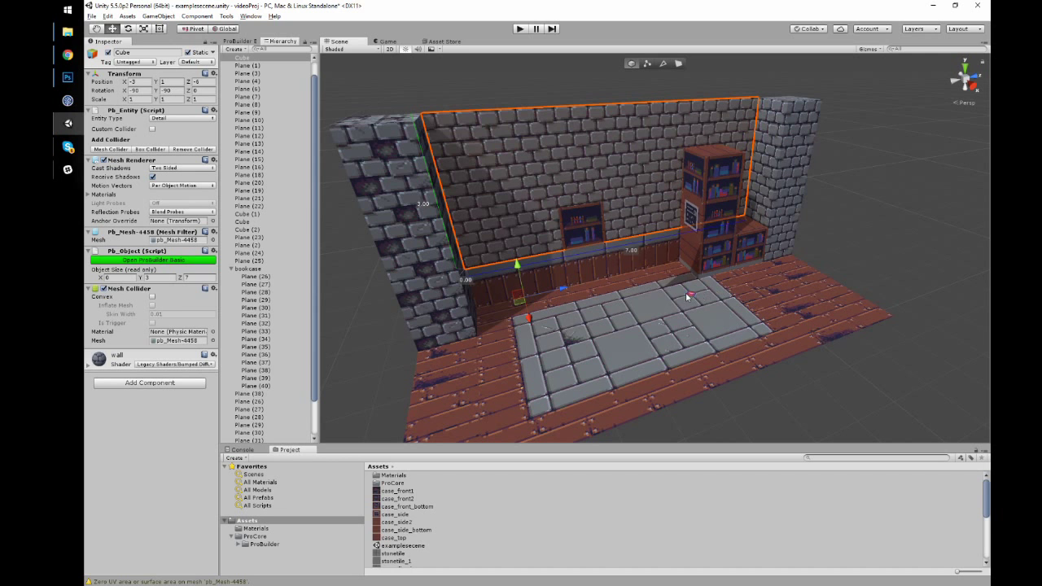
{"action": "key", "text": "alt+Tab"}
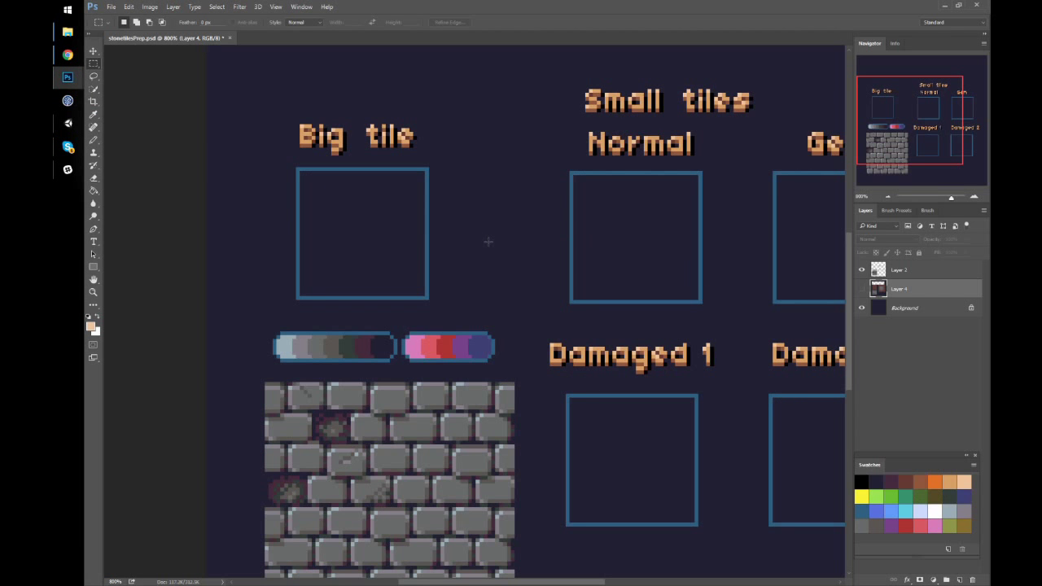
Step: Select the empty area inside the blue Big tile frame with a rectangular marquee
{"action": "scroll", "coordinate": [490, 238], "scroll_direction": "up", "scroll_amount": 1}
{"action": "scroll", "coordinate": [396, 151], "scroll_direction": "up", "scroll_amount": 3}
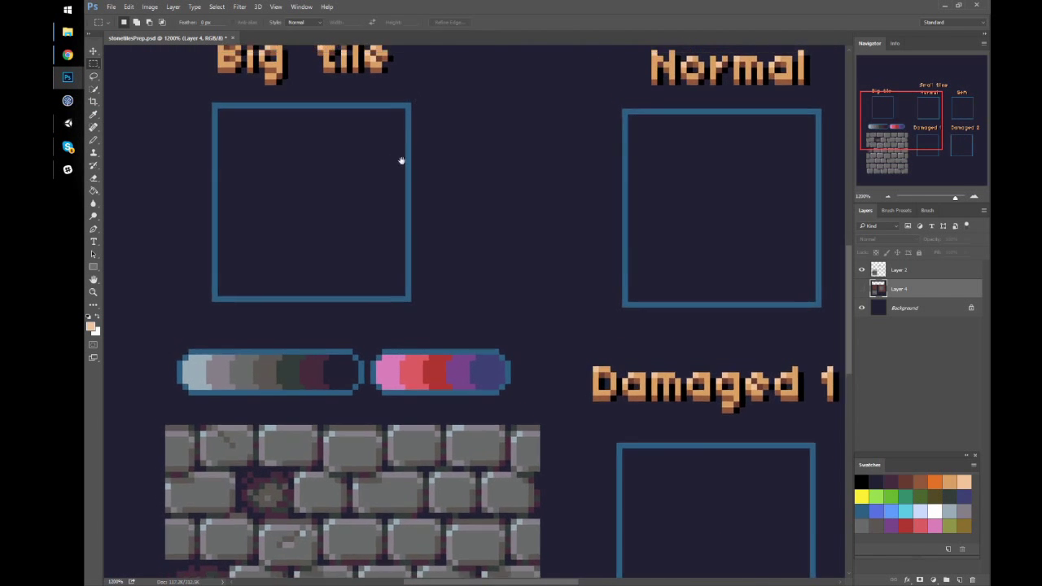
{"action": "left_click_drag", "start_coordinate": [424, 195], "coordinate": [526, 254]}
{"action": "scroll", "coordinate": [514, 263], "scroll_direction": "up", "scroll_amount": 1}
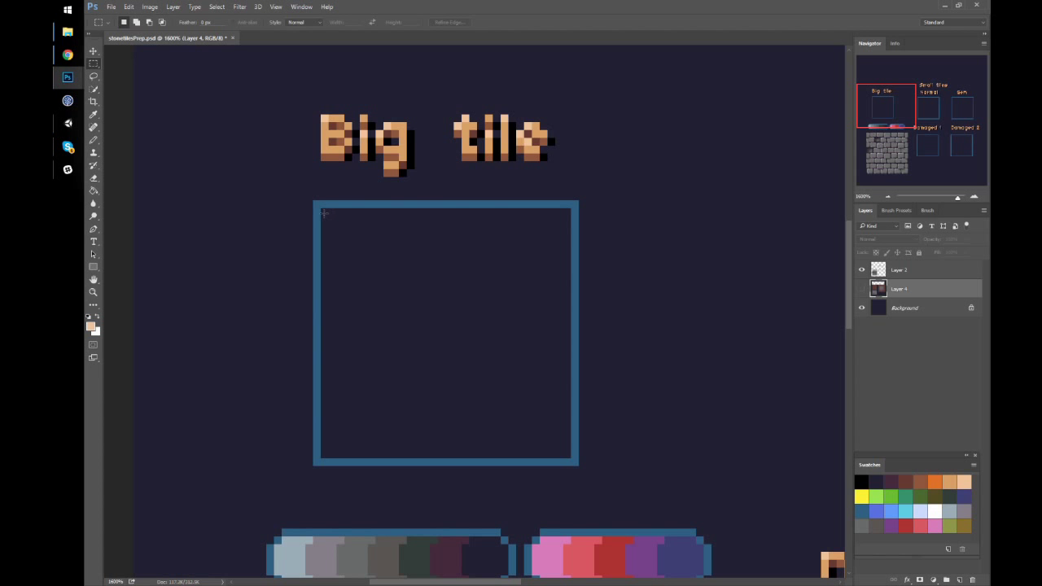
{"action": "left_click_drag", "start_coordinate": [323, 212], "coordinate": [572, 457]}
{"action": "right_click", "coordinate": [462, 297]}
{"action": "left_click", "coordinate": [418, 439]}
{"action": "left_click_drag", "start_coordinate": [431, 462], "coordinate": [448, 301]}
{"action": "right_click", "coordinate": [453, 206]}
{"action": "left_click", "coordinate": [770, 191]}
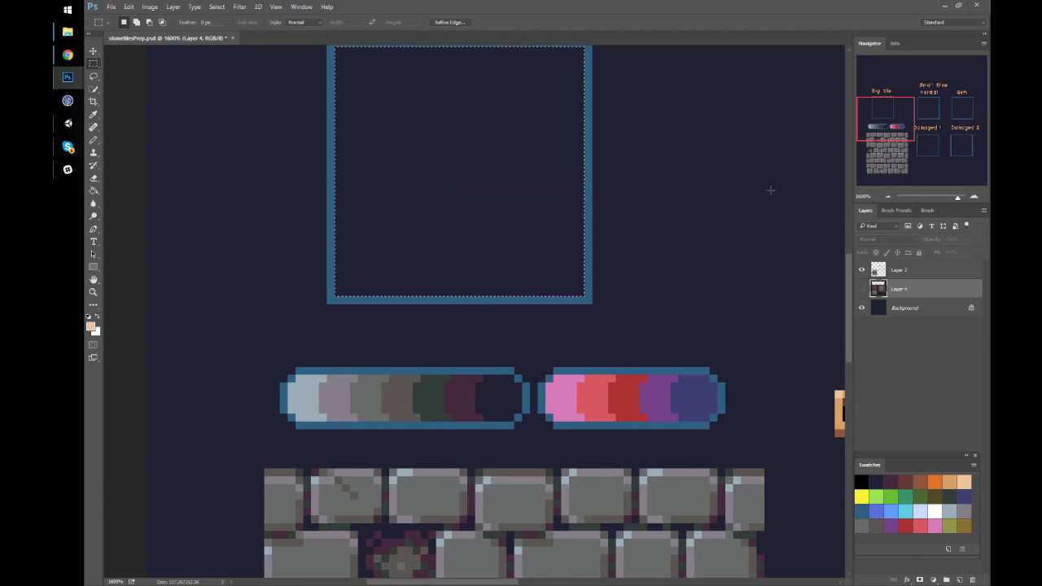
Step: Add a new layer above Layer 2, fill the selected square with mid grey and deselect it
{"action": "left_click", "coordinate": [908, 275]}
{"action": "key", "text": "ctrl+shift+n"}
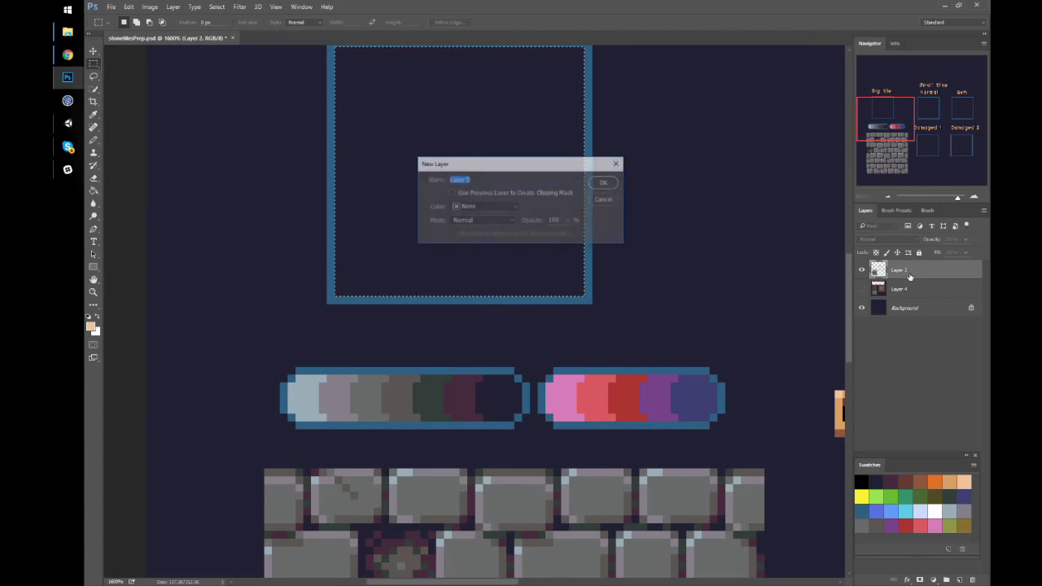
{"action": "key", "text": "Return"}
{"action": "right_click", "coordinate": [422, 205]}
{"action": "left_click", "coordinate": [468, 339]}
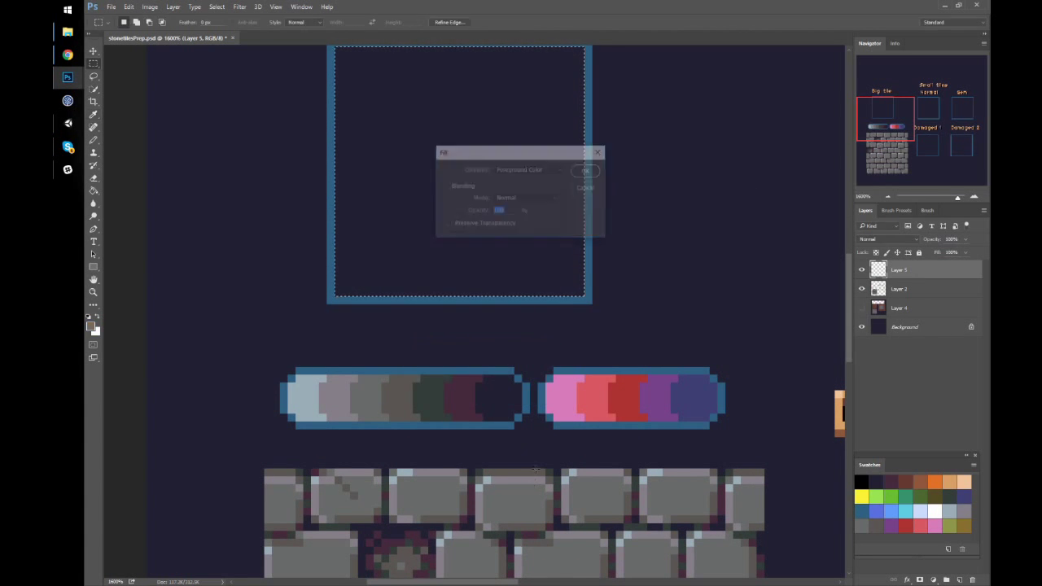
{"action": "left_click", "coordinate": [586, 170]}
{"action": "key", "text": "ctrl+d"}
Step: Draw one-pixel light mauve-grey highlight lines along the big tile's top and left edges with the Pencil tool
{"action": "key", "text": "b"}
{"action": "scroll", "coordinate": [496, 267], "scroll_direction": "up", "scroll_amount": 5}
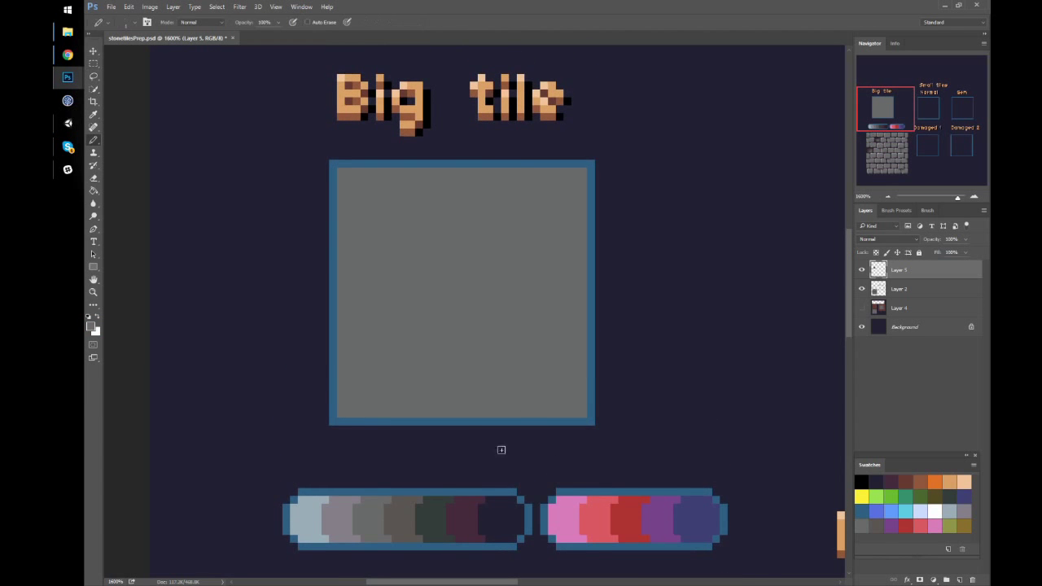
{"action": "scroll", "coordinate": [463, 464], "scroll_direction": "down", "scroll_amount": 1}
{"action": "scroll", "coordinate": [470, 512], "scroll_direction": "down", "scroll_amount": 1}
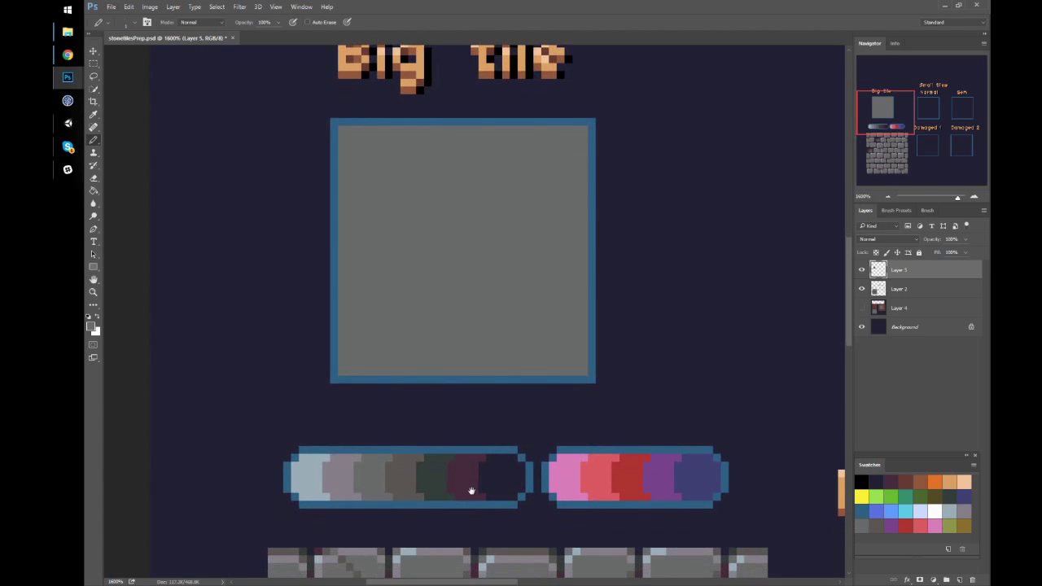
{"action": "left_click", "coordinate": [575, 130]}
{"action": "left_click", "coordinate": [351, 131], "text": "shift"}
{"action": "left_click", "coordinate": [343, 137]}
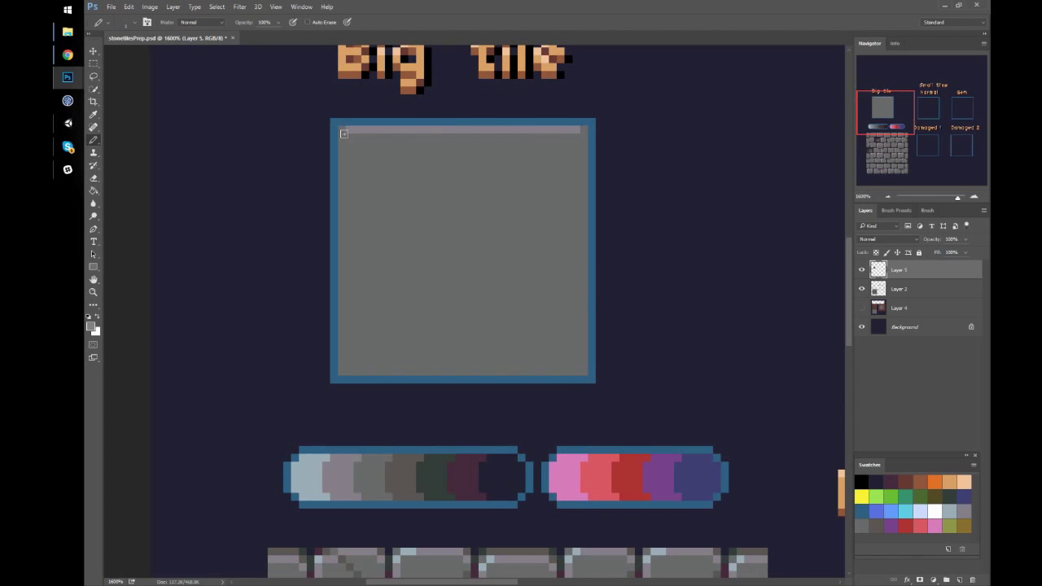
{"action": "left_click", "coordinate": [343, 360], "text": "shift"}
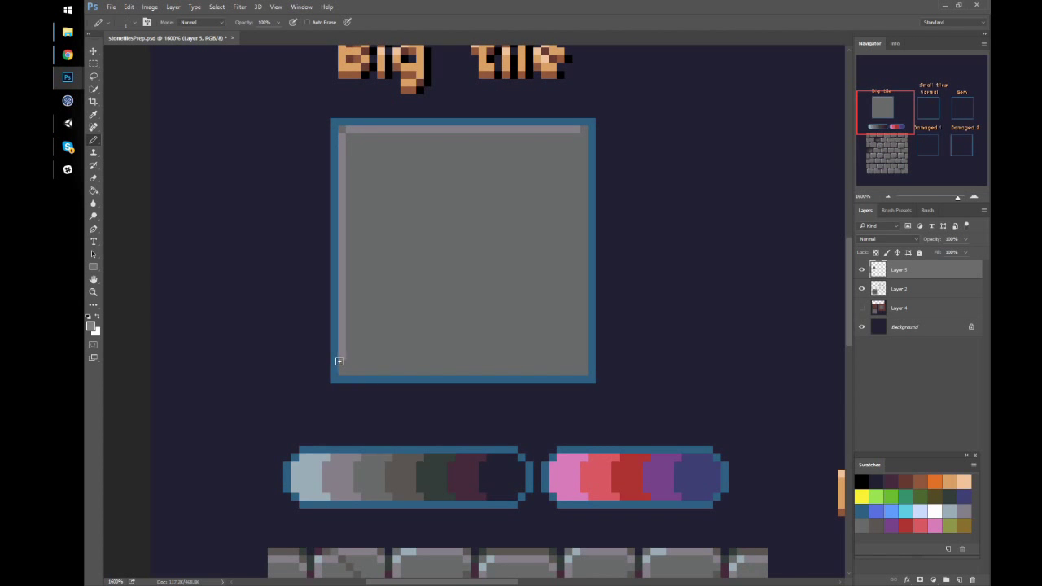
Step: Shade the big tile's bottom and right edges with a two-pixel-thick band of brownish grey
{"action": "left_click", "coordinate": [350, 372]}
{"action": "left_click", "coordinate": [585, 371], "text": "shift"}
{"action": "left_click", "coordinate": [581, 139], "text": "shift"}
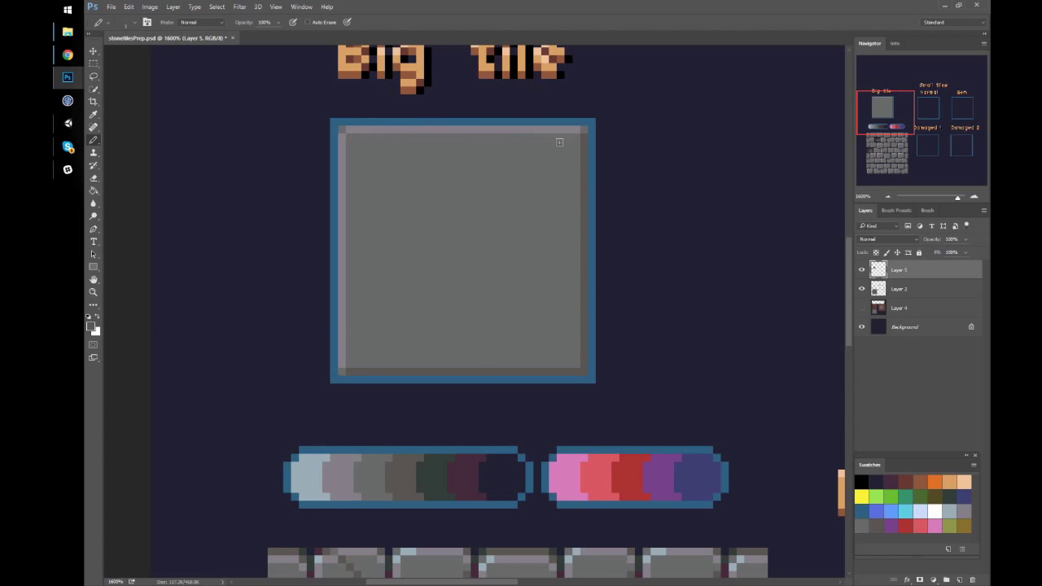
{"action": "left_click_drag", "start_coordinate": [549, 374], "coordinate": [578, 192]}
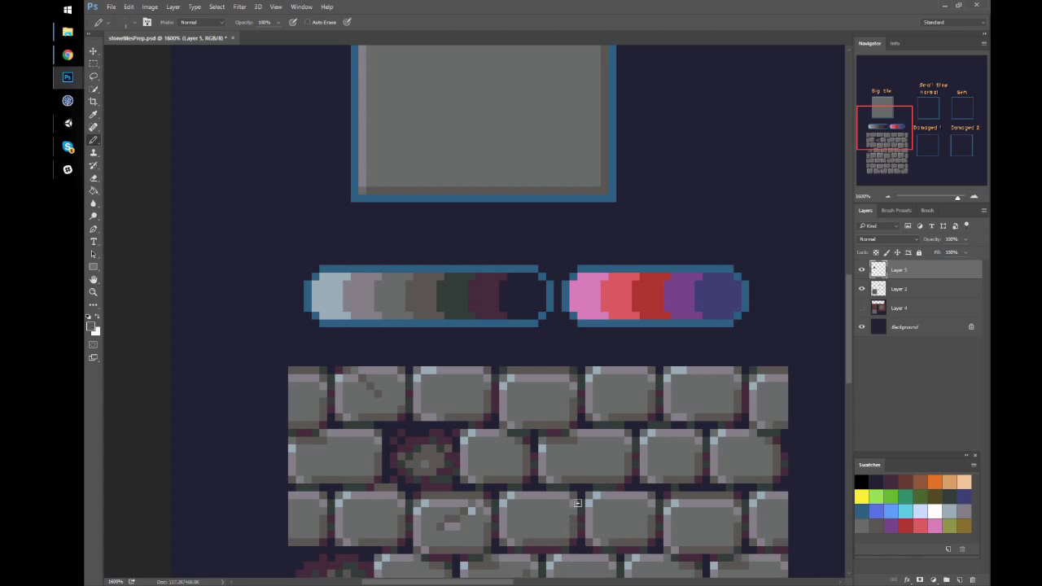
{"action": "scroll", "coordinate": [497, 284], "scroll_direction": "up", "scroll_amount": 5}
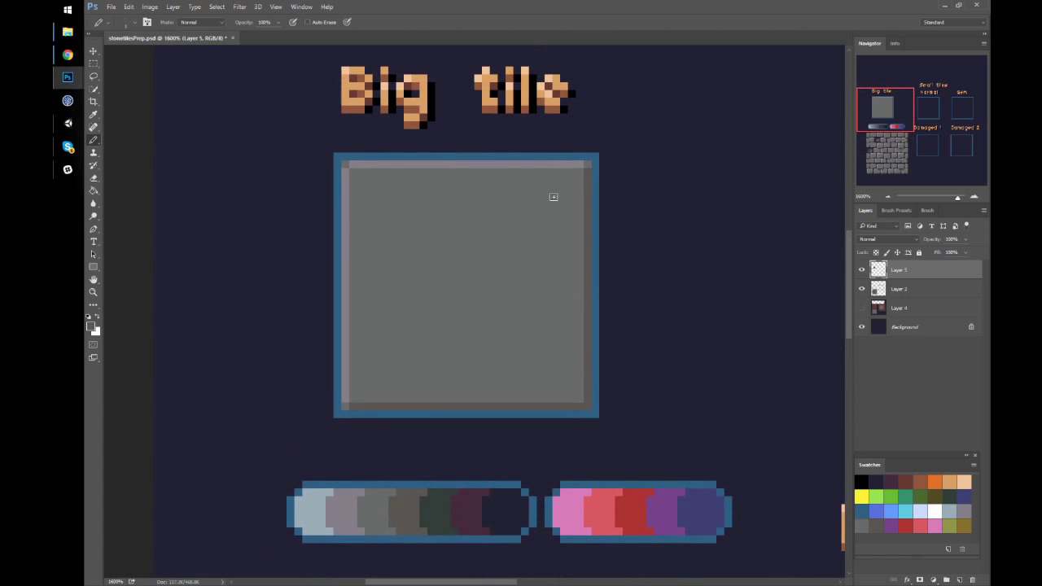
{"action": "left_click", "coordinate": [577, 170]}
{"action": "left_click", "coordinate": [578, 396], "text": "shift"}
{"action": "left_click", "coordinate": [355, 397], "text": "shift"}
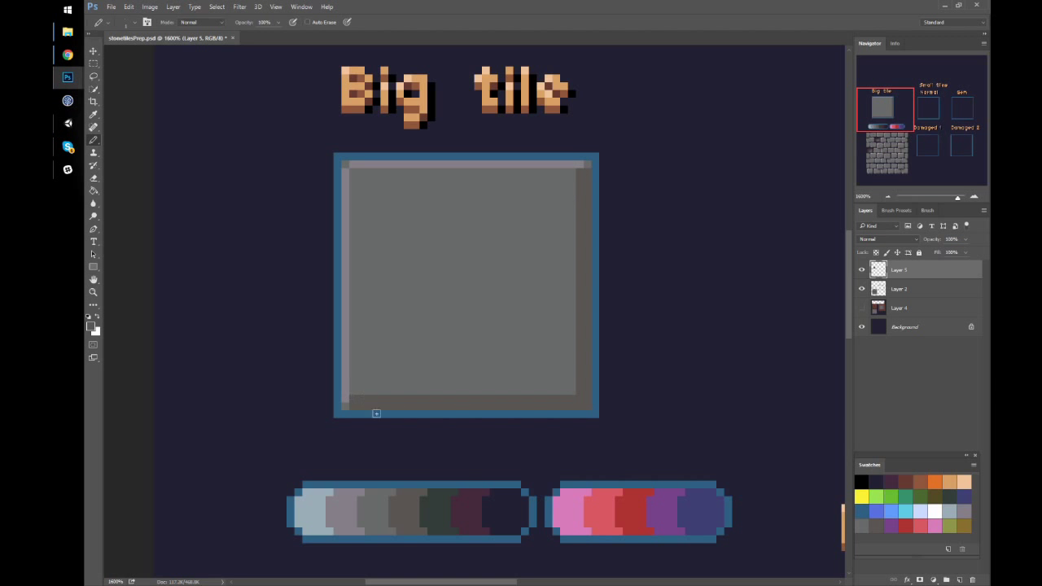
Step: Draw dark maroon lines over the outermost pixels of the big tile's bottom and right edges
{"action": "left_click", "coordinate": [468, 509], "text": "alt"}
{"action": "left_click", "coordinate": [345, 406]}
{"action": "left_click", "coordinate": [585, 407], "text": "shift"}
{"action": "left_click", "coordinate": [587, 163], "text": "shift"}
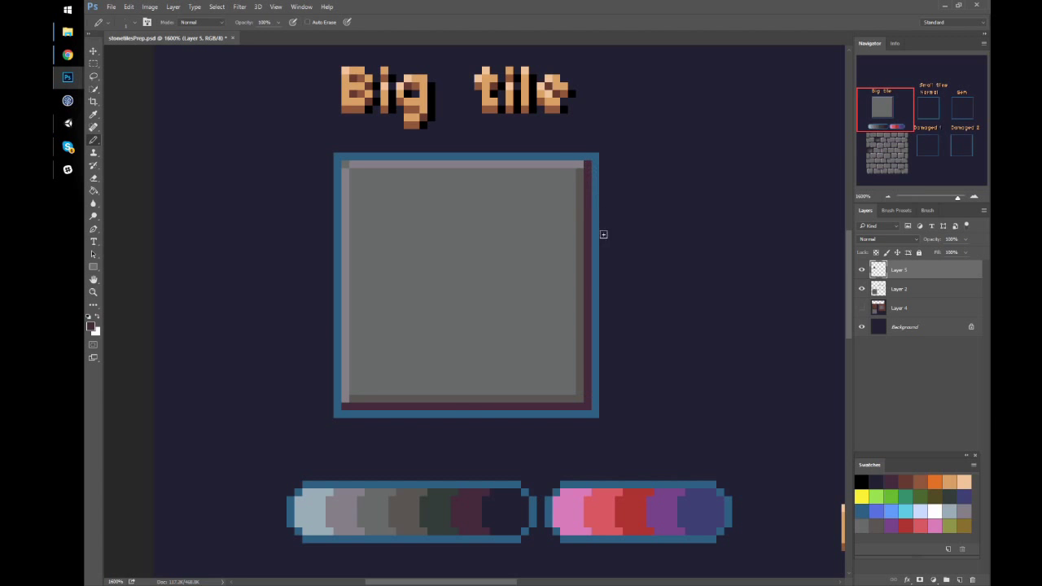
Step: Soften the big tile's bottom-left and top-right corners with mid-grey and light mauve-grey pixels
{"action": "left_click", "coordinate": [355, 388], "text": "alt"}
{"action": "left_click", "coordinate": [580, 165]}
{"action": "left_click_drag", "start_coordinate": [417, 423], "coordinate": [422, 391]}
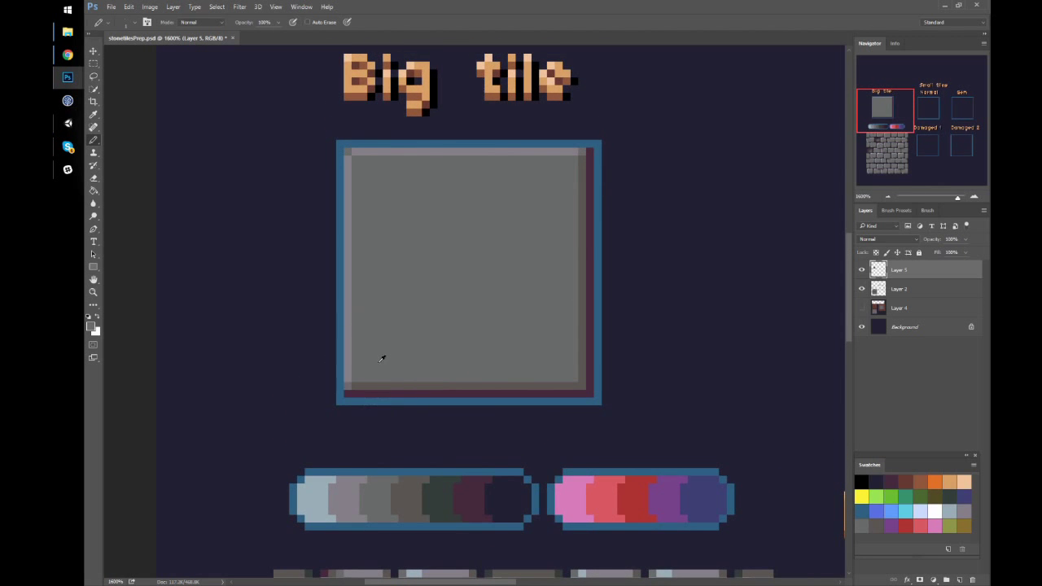
{"action": "left_click_drag", "start_coordinate": [514, 420], "coordinate": [518, 380]}
{"action": "left_click", "coordinate": [354, 326], "text": "alt"}
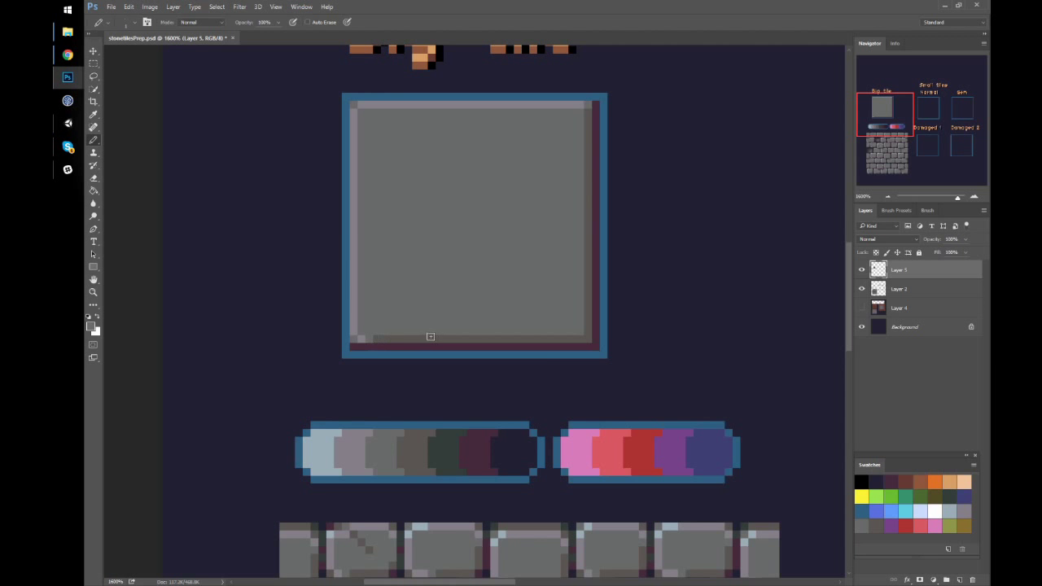
{"action": "left_click_drag", "start_coordinate": [545, 372], "coordinate": [538, 347]}
{"action": "left_click", "coordinate": [585, 72]}
{"action": "left_click_drag", "start_coordinate": [553, 163], "coordinate": [553, 170]}
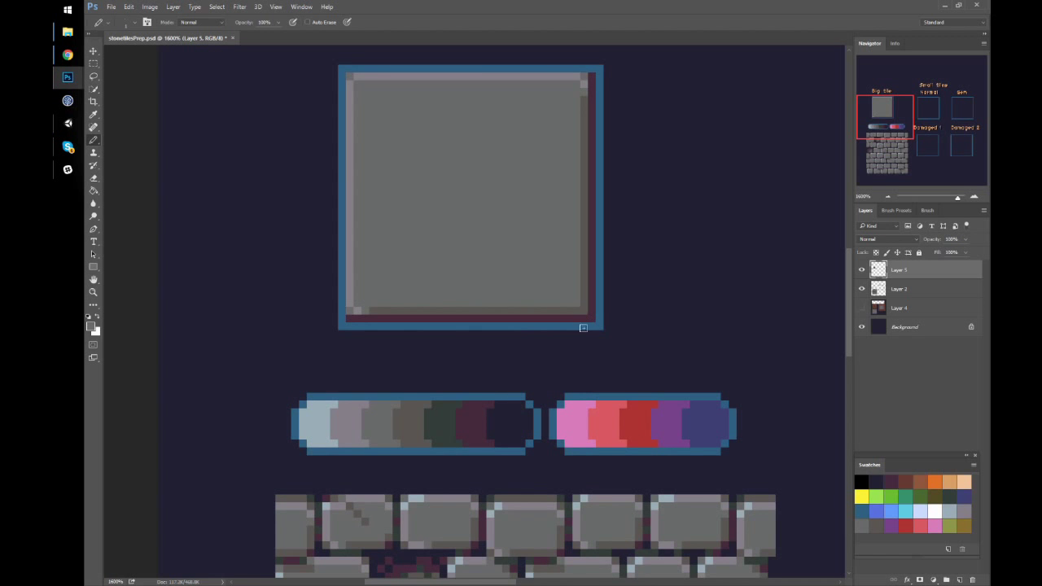
Step: Darken the big tile's bottom-right, bottom-left and top-right outer corner pixels with the dark navy palette colour
{"action": "left_click_drag", "start_coordinate": [611, 453], "coordinate": [606, 404]}
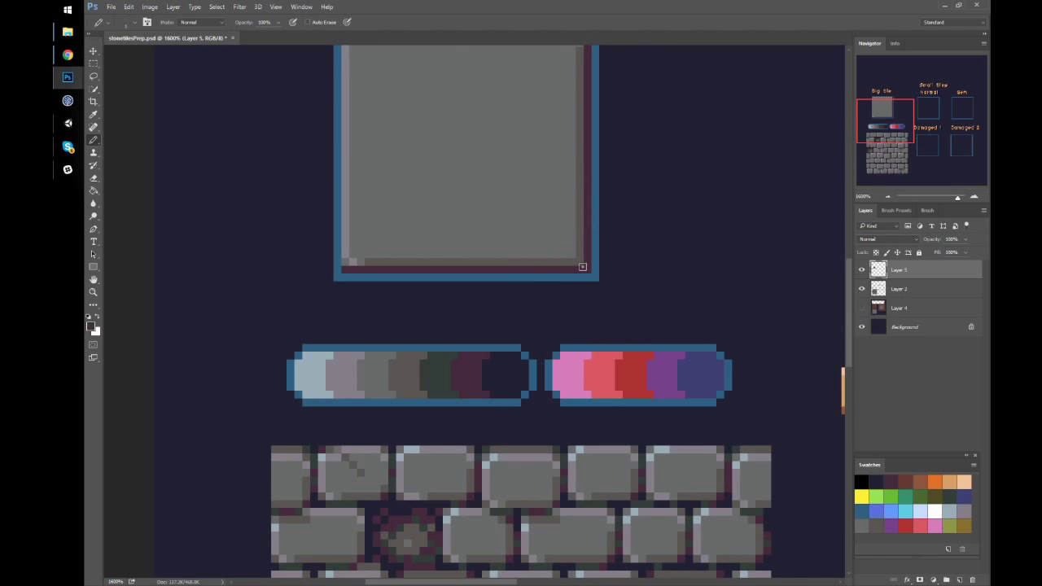
{"action": "left_click", "coordinate": [498, 374], "text": "alt"}
{"action": "left_click", "coordinate": [588, 268]}
{"action": "left_click", "coordinate": [589, 260]}
{"action": "left_click_drag", "start_coordinate": [641, 190], "coordinate": [640, 274]}
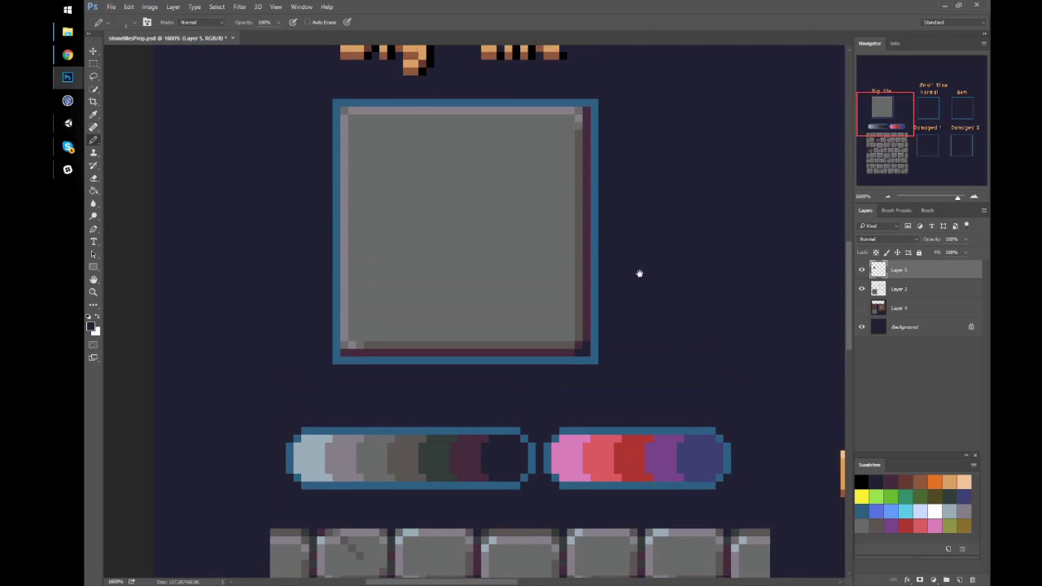
{"action": "left_click", "coordinate": [344, 351]}
{"action": "left_click", "coordinate": [588, 110]}
{"action": "left_click_drag", "start_coordinate": [660, 192], "coordinate": [659, 225]}
Step: Break up the maroon bottom and right edges of the big tile with short dark green dashes
{"action": "left_click_drag", "start_coordinate": [602, 461], "coordinate": [589, 347]}
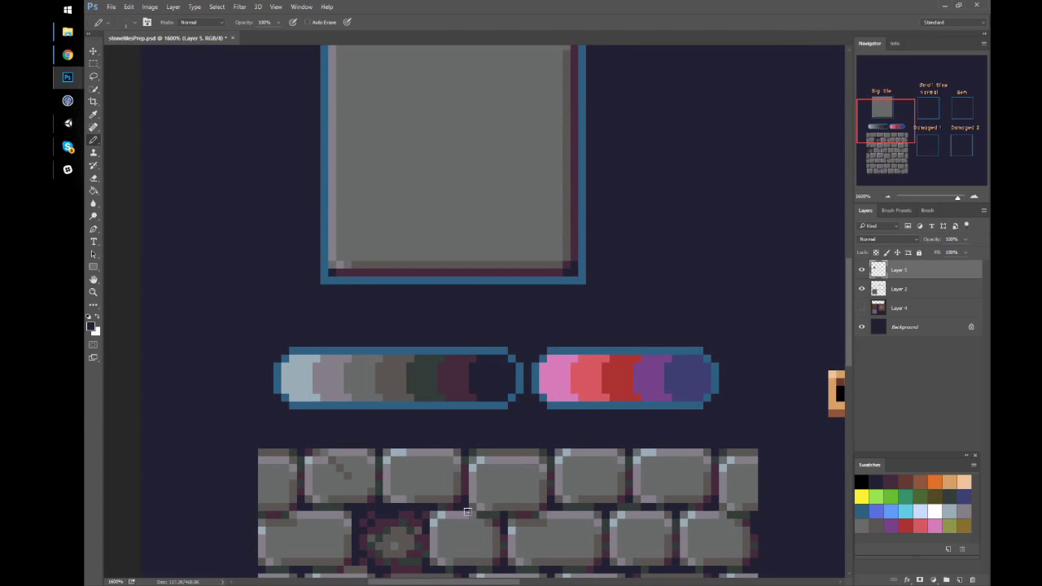
{"action": "mouse_move", "coordinate": [577, 262]}
{"action": "left_mouse_down"}
{"action": "mouse_move", "coordinate": [588, 416]}
{"action": "mouse_move", "coordinate": [378, 427]}
{"action": "left_mouse_up"}
{"action": "left_click", "coordinate": [577, 429], "text": "alt"}
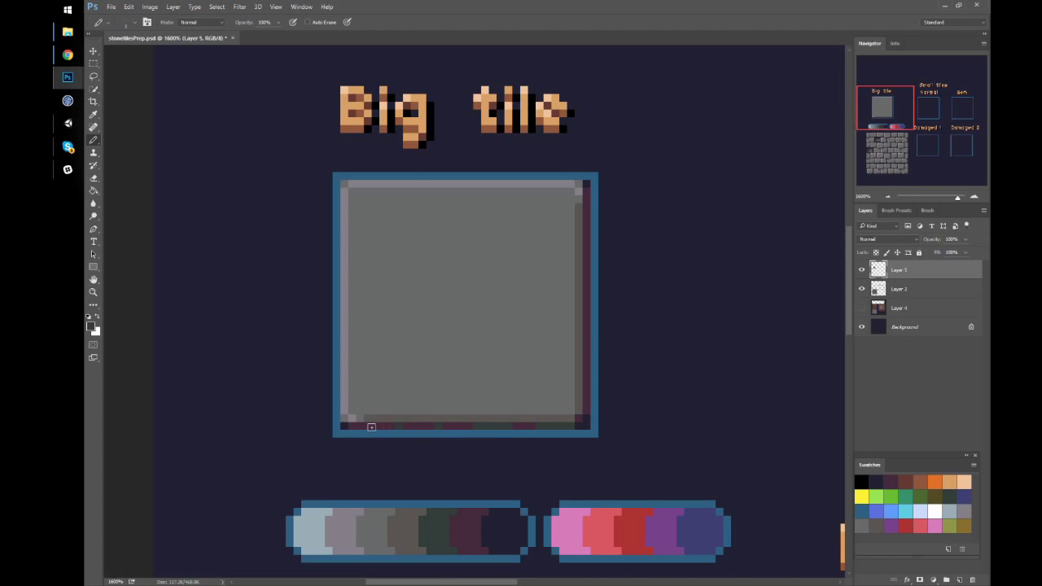
{"action": "mouse_move", "coordinate": [588, 192]}
{"action": "left_mouse_down"}
{"action": "mouse_move", "coordinate": [590, 336]}
{"action": "mouse_move", "coordinate": [597, 294]}
{"action": "mouse_move", "coordinate": [588, 281]}
{"action": "mouse_move", "coordinate": [587, 329]}
{"action": "left_mouse_up"}
{"action": "left_click_drag", "start_coordinate": [635, 407], "coordinate": [635, 379]}
Step: Add light blue-grey highlight pixels at the big tile's top-left corner
{"action": "left_click", "coordinate": [417, 555], "text": "alt"}
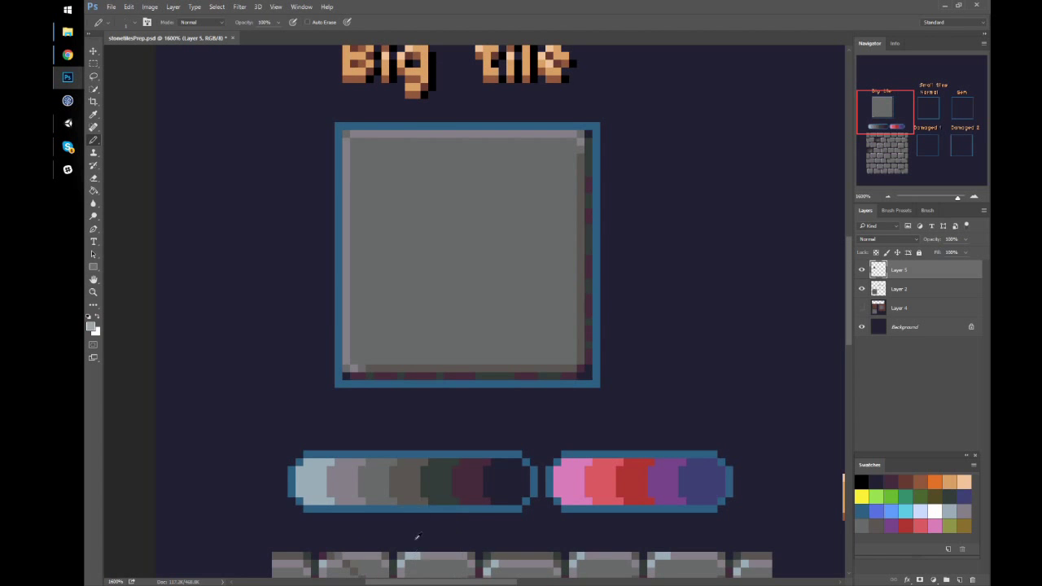
{"action": "left_click", "coordinate": [345, 140]}
{"action": "left_click_drag", "start_coordinate": [516, 170], "coordinate": [515, 221]}
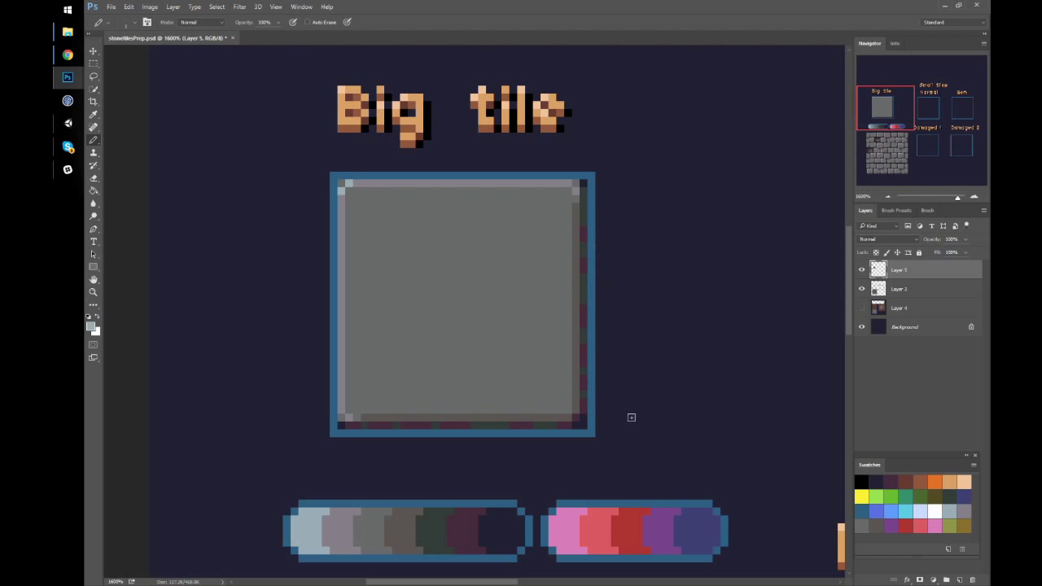
{"action": "left_click", "coordinate": [583, 414], "text": "alt"}
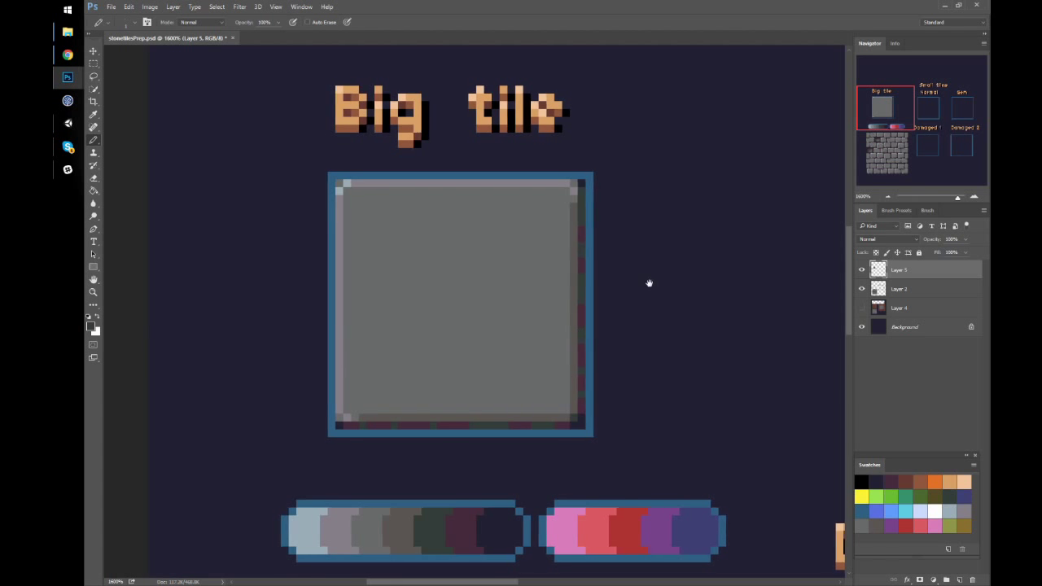
Step: Duplicate the big tile into a two-by-two grid to preview how it repeats, and undo the copies
{"action": "scroll", "coordinate": [643, 284], "scroll_direction": "right", "scroll_amount": 2}
{"action": "key", "text": "m"}
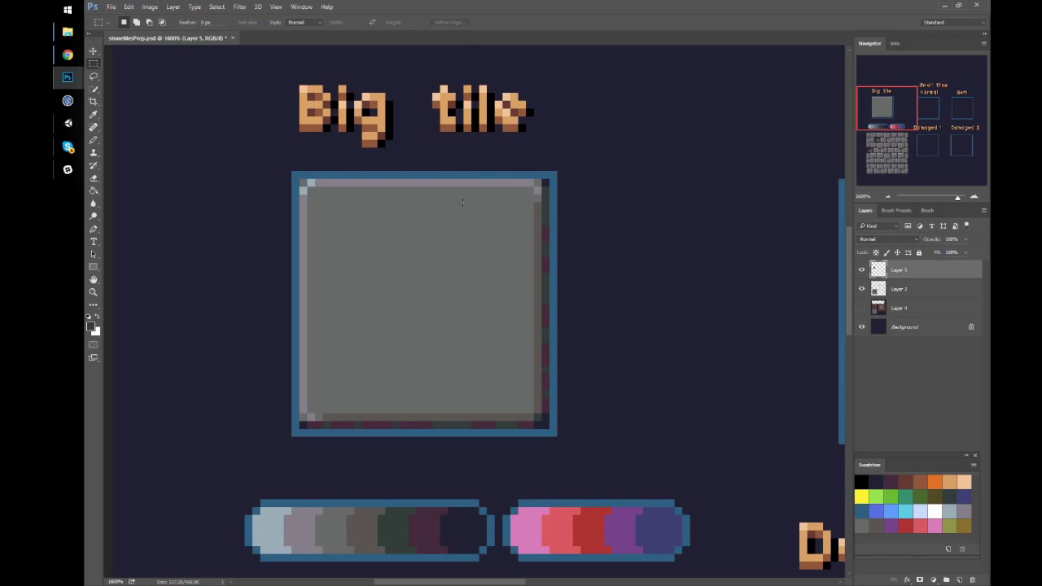
{"action": "left_click_drag", "start_coordinate": [299, 177], "coordinate": [550, 428]}
{"action": "key", "text": "ctrl+d"}
{"action": "left_click_drag", "start_coordinate": [467, 395], "coordinate": [711, 399]}
{"action": "left_click_drag", "start_coordinate": [732, 243], "coordinate": [693, 503]}
{"action": "left_click_drag", "start_coordinate": [718, 502], "coordinate": [682, 404]}
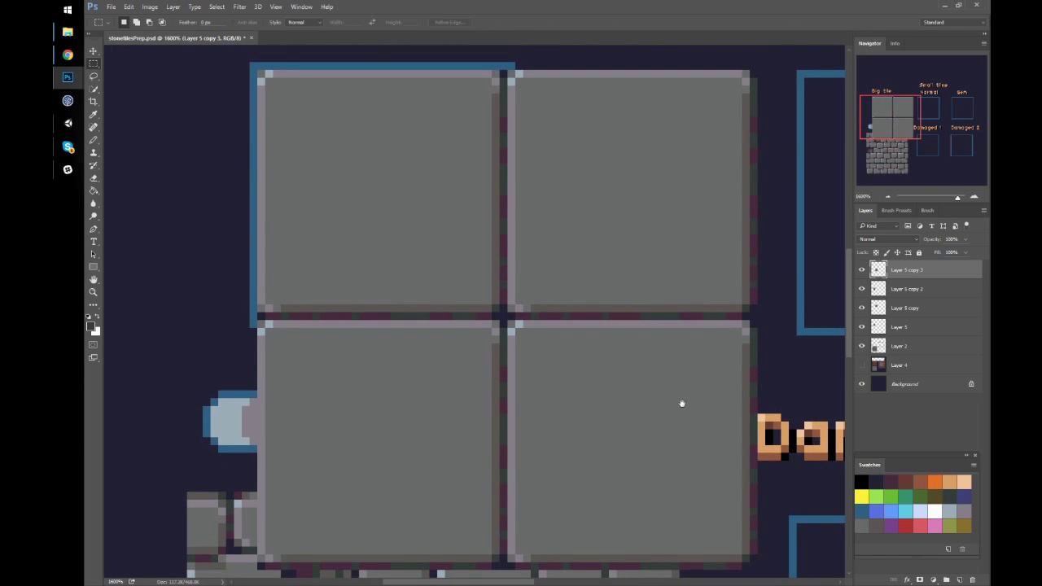
{"action": "key", "text": "ctrl+alt+z"}
{"action": "key", "text": "ctrl+alt+z"}
{"action": "key", "text": "ctrl+alt+z"}
Step: Copy the finished big tile into the Normal small-tiles frame
{"action": "left_click_drag", "start_coordinate": [714, 183], "coordinate": [528, 362]}
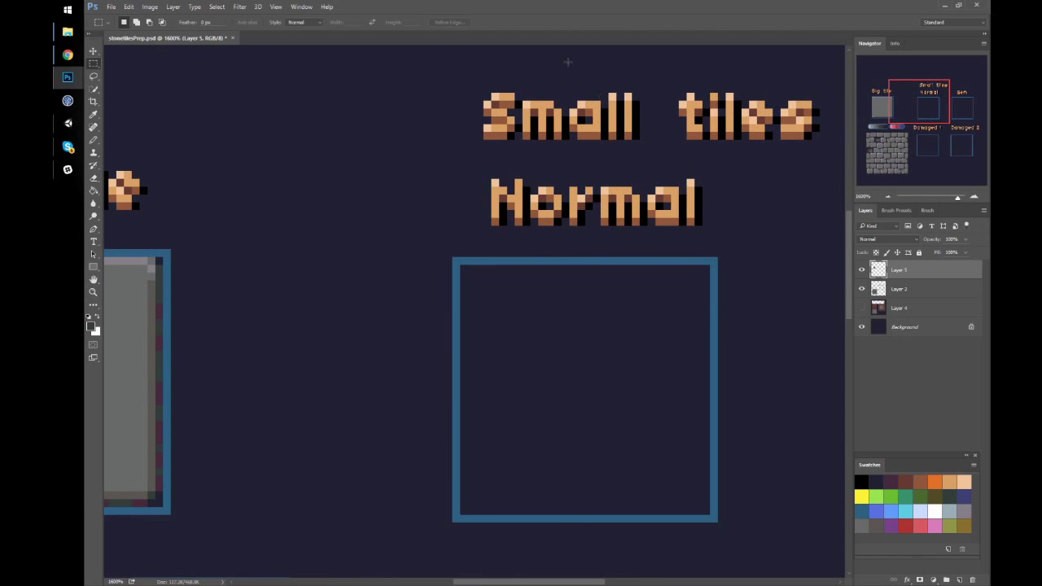
{"action": "left_click_drag", "start_coordinate": [542, 402], "coordinate": [625, 341]}
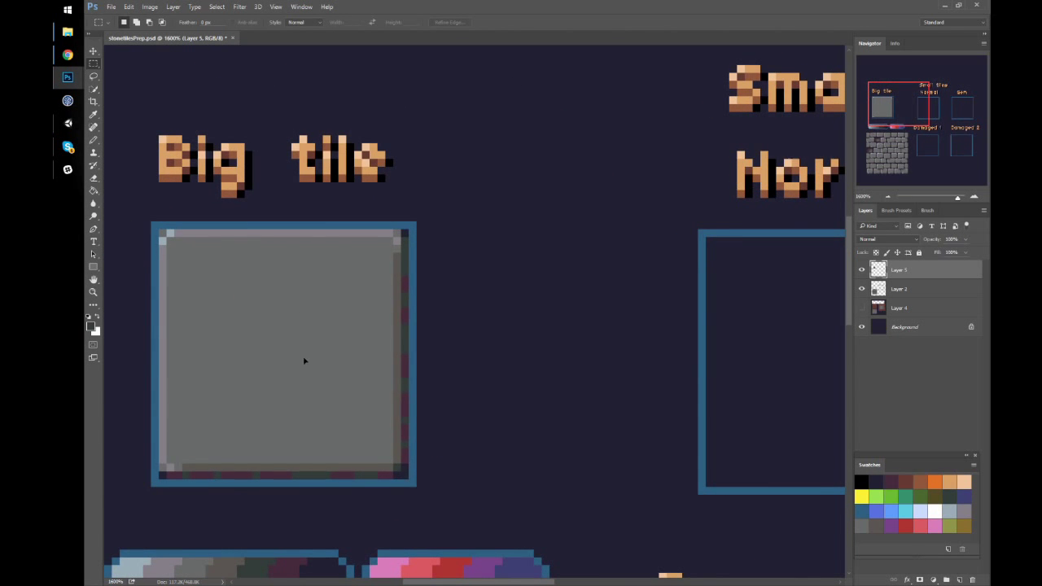
{"action": "left_click_drag", "start_coordinate": [304, 360], "coordinate": [728, 376]}
{"action": "left_click_drag", "start_coordinate": [641, 371], "coordinate": [546, 372]}
Step: Narrow the copied tile to half the Normal frame's width by shifting its right section left
{"action": "left_click_drag", "start_coordinate": [696, 189], "coordinate": [571, 521]}
{"action": "key", "text": "shift+Left"}
{"action": "key", "text": "shift+Left"}
{"action": "key", "text": "Right"}
{"action": "key", "text": "Right"}
{"action": "key", "text": "Right"}
{"action": "key", "text": "Right"}
{"action": "key", "text": "Right"}
{"action": "key", "text": "Right"}
{"action": "key", "text": "Right"}
{"action": "key", "text": "Right"}
{"action": "key", "text": "Right"}
{"action": "key", "text": "ctrl+d"}
{"action": "left_click_drag", "start_coordinate": [403, 239], "coordinate": [559, 428]}
{"action": "left_click_drag", "start_coordinate": [602, 205], "coordinate": [518, 502]}
{"action": "key", "text": "ctrl+Left"}
{"action": "key", "text": "ctrl+Left"}
{"action": "key", "text": "ctrl+Left"}
{"action": "key", "text": "ctrl+Left"}
{"action": "key", "text": "ctrl+d"}
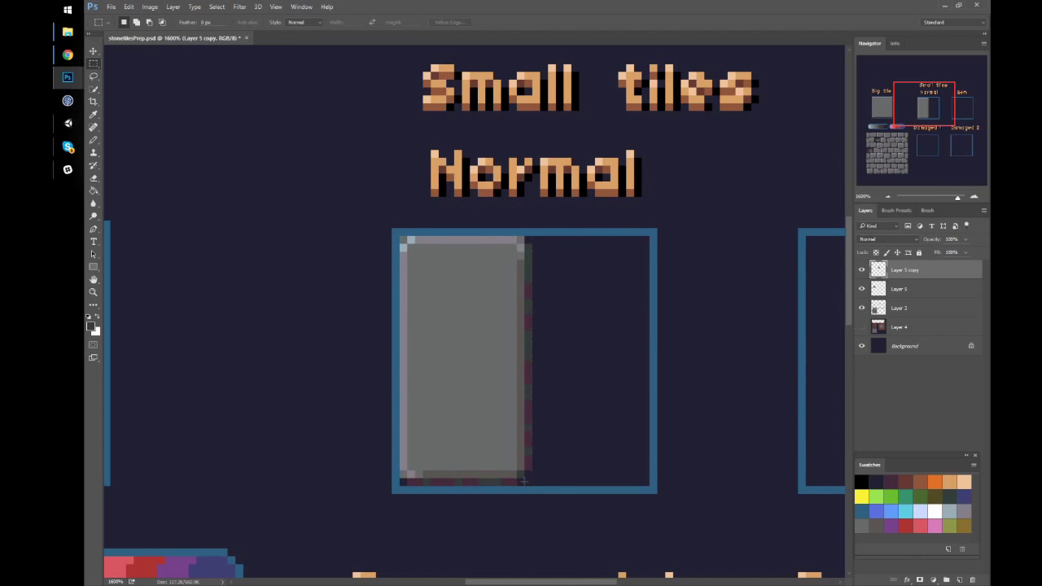
{"action": "left_click_drag", "start_coordinate": [403, 238], "coordinate": [531, 366]}
{"action": "left_click_drag", "start_coordinate": [595, 190], "coordinate": [517, 439]}
{"action": "key", "text": "ctrl+Left"}
{"action": "key", "text": "ctrl+d"}
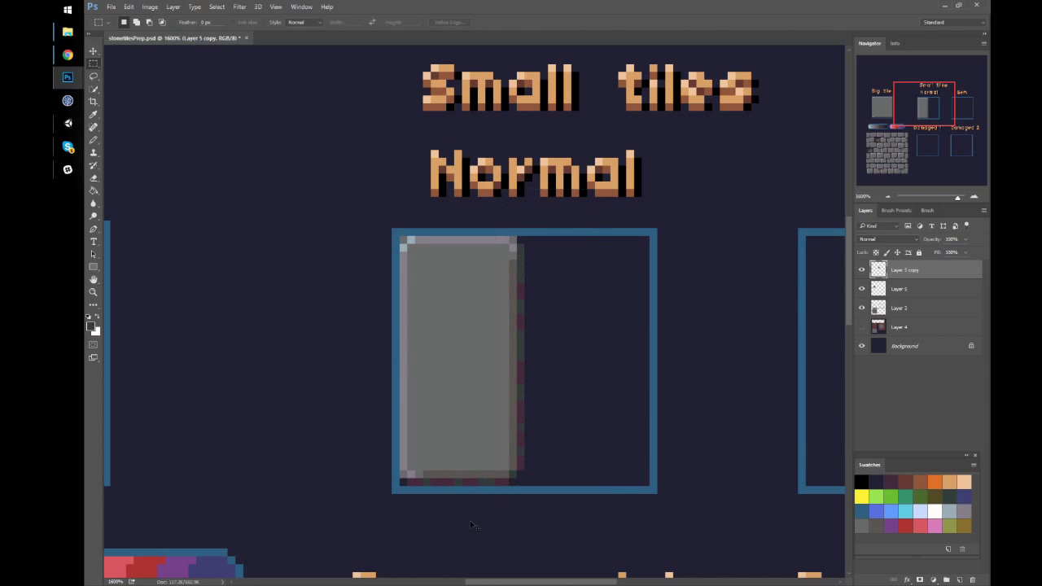
Step: Shorten the narrowed tile to half the Normal frame's height by shifting its lower section up
{"action": "left_click_drag", "start_coordinate": [577, 384], "coordinate": [353, 534]}
{"action": "key", "text": "ctrl+Up"}
{"action": "key", "text": "ctrl+Up"}
{"action": "key", "text": "ctrl+Up"}
{"action": "key", "text": "ctrl+Up"}
{"action": "key", "text": "ctrl+Up"}
{"action": "key", "text": "ctrl+Up"}
{"action": "key", "text": "ctrl+Up"}
{"action": "key", "text": "ctrl+Up"}
{"action": "key", "text": "ctrl+Up"}
{"action": "key", "text": "ctrl+Up"}
{"action": "left_click_drag", "start_coordinate": [361, 446], "coordinate": [581, 315]}
{"action": "key", "text": "ctrl+shift+Up"}
{"action": "key", "text": "ctrl+Down"}
{"action": "key", "text": "ctrl+Down"}
{"action": "key", "text": "ctrl+Down"}
{"action": "key", "text": "ctrl+Down"}
{"action": "key", "text": "ctrl+Down"}
{"action": "key", "text": "ctrl+Down"}
{"action": "key", "text": "ctrl+Down"}
{"action": "key", "text": "ctrl+d"}
Step: Duplicate the small square tile to fill the Normal frame with a two-by-two grid
{"action": "left_click_drag", "start_coordinate": [403, 238], "coordinate": [524, 376]}
{"action": "left_click_drag", "start_coordinate": [501, 273], "coordinate": [597, 439]}
{"action": "left_click_drag", "start_coordinate": [603, 450], "coordinate": [604, 344]}
{"action": "left_click_drag", "start_coordinate": [676, 367], "coordinate": [629, 370]}
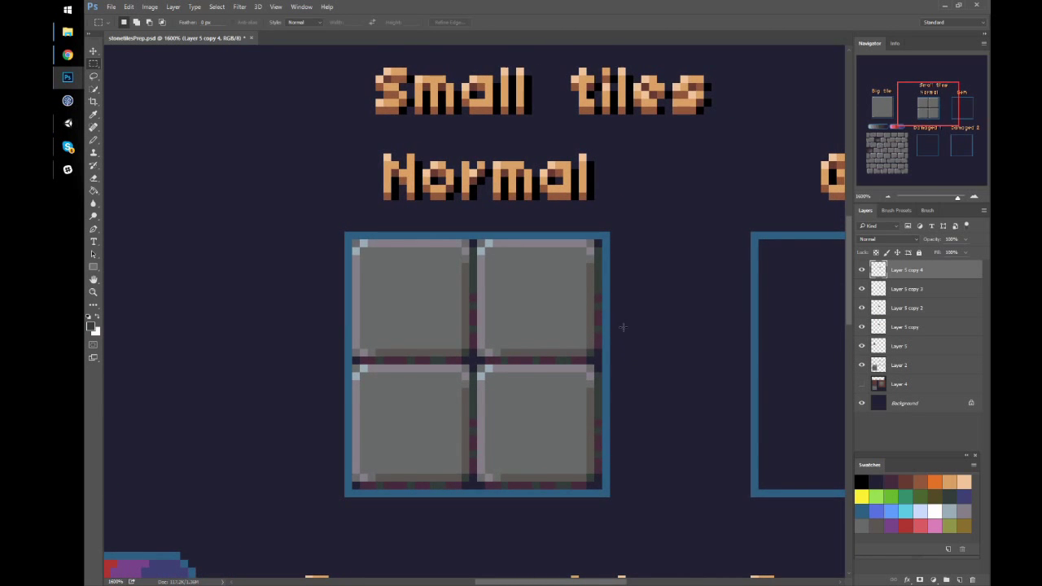
Step: Vary the maroon and dark green dashes along the joints of the four small tiles using the Pencil
{"action": "key", "text": "b"}
{"action": "left_click", "coordinate": [574, 356], "text": "alt"}
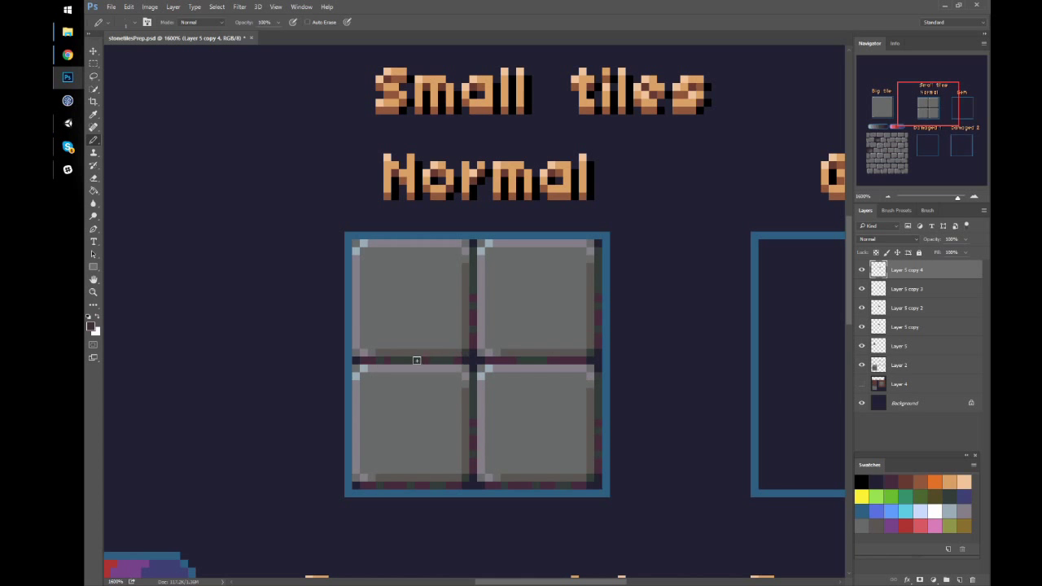
{"action": "left_click", "coordinate": [476, 415], "text": "alt"}
{"action": "left_click", "coordinate": [477, 416], "text": "alt"}
{"action": "left_click_drag", "start_coordinate": [598, 451], "coordinate": [599, 443]}
{"action": "left_click", "coordinate": [600, 465], "text": "alt"}
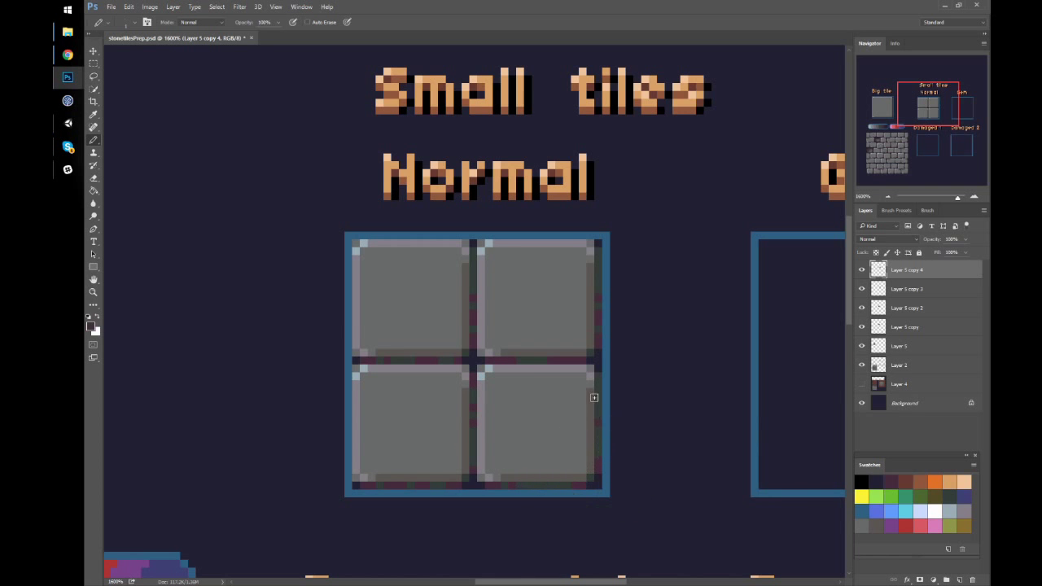
{"action": "left_click", "coordinate": [599, 337], "text": "alt"}
Step: Merge the layers of the four small tiles into a single layer
{"action": "left_click_drag", "start_coordinate": [585, 395], "coordinate": [526, 397]}
{"action": "left_click_drag", "start_coordinate": [711, 372], "coordinate": [598, 384]}
{"action": "key", "text": "ctrl+minus"}
{"action": "left_click_drag", "start_coordinate": [454, 315], "coordinate": [645, 316]}
{"action": "key", "text": "ctrl+z"}
{"action": "left_click", "coordinate": [905, 334], "text": "shift"}
{"action": "key", "text": "ctrl+e"}
Step: Duplicate the merged small-tile block into a four-by-four grid to preview the pattern, and undo the copies
{"action": "left_click_drag", "start_coordinate": [510, 329], "coordinate": [489, 427]}
{"action": "left_click_drag", "start_coordinate": [453, 444], "coordinate": [640, 442]}
{"action": "left_click_drag", "start_coordinate": [771, 489], "coordinate": [733, 410]}
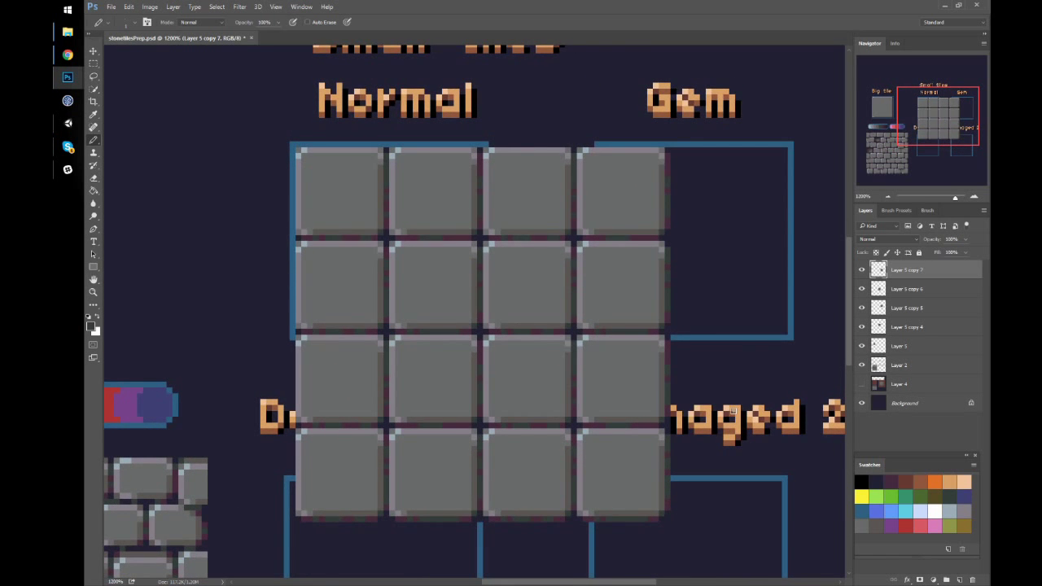
{"action": "key", "text": "ctrl+alt+z"}
{"action": "key", "text": "ctrl+alt+z"}
{"action": "key", "text": "ctrl+alt+z"}
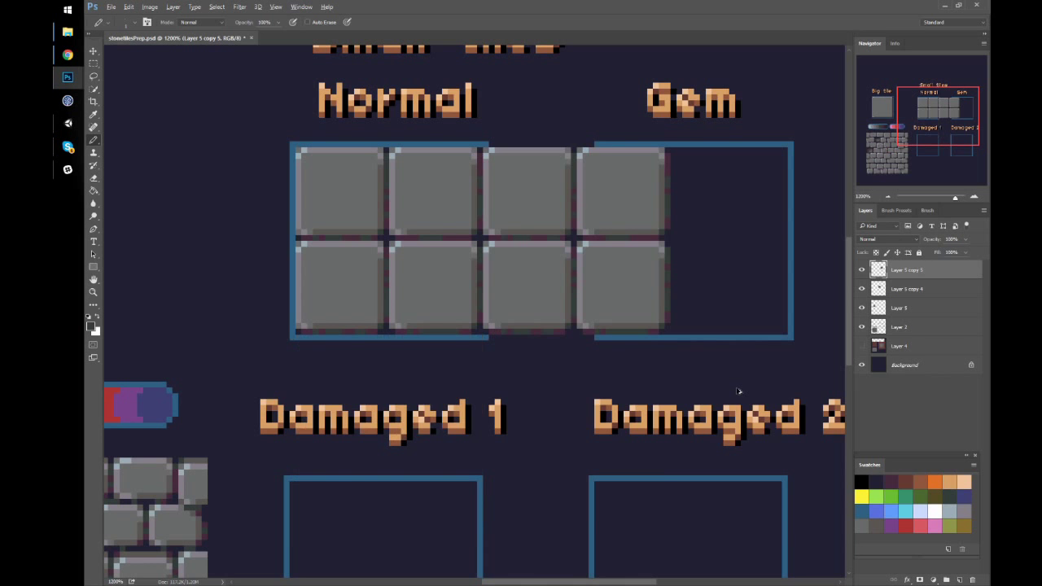
Step: Copy the four-tile block from the Normal frame into the Gem frame
{"action": "left_click_drag", "start_coordinate": [662, 246], "coordinate": [516, 344]}
{"action": "left_click_drag", "start_coordinate": [267, 398], "coordinate": [577, 395]}
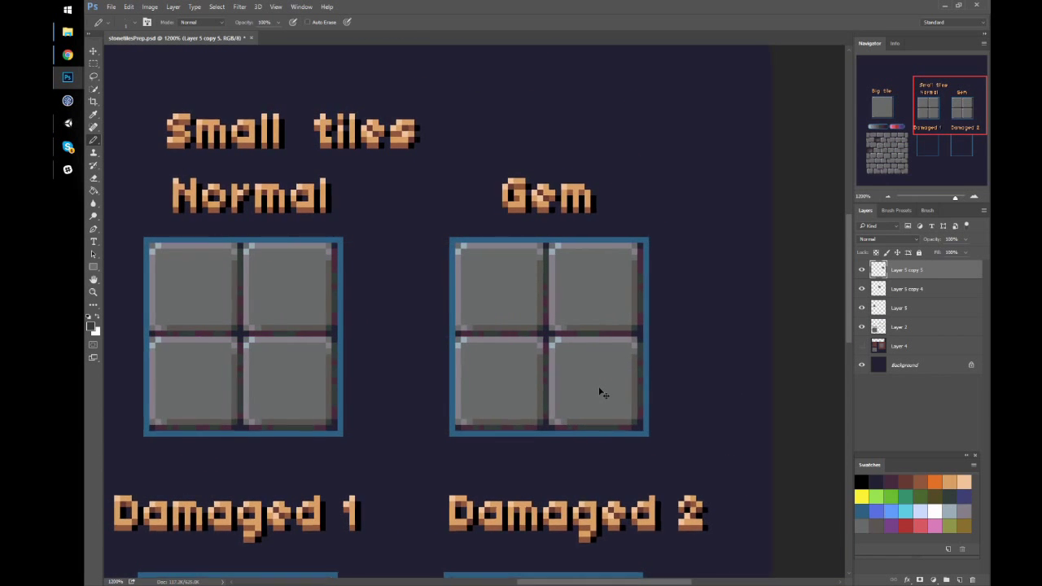
{"action": "key", "text": "ctrl+plus"}
{"action": "key", "text": "ctrl+plus"}
{"action": "left_click_drag", "start_coordinate": [586, 283], "coordinate": [425, 259]}
Step: Copy the pink-to-indigo palette strip onto a new layer and place it over the upper tiles in the Gem frame
{"action": "left_click", "coordinate": [895, 127]}
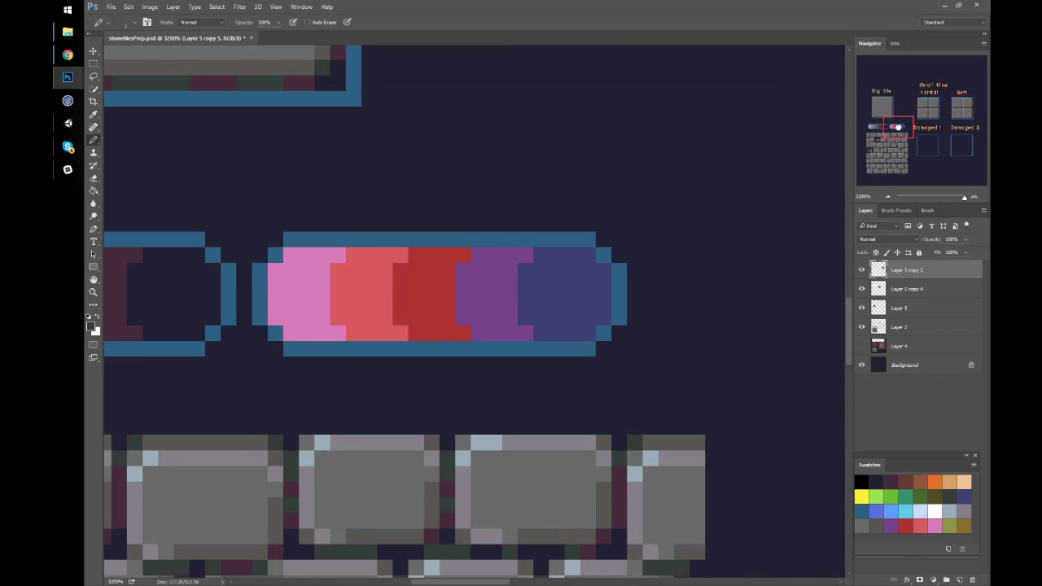
{"action": "key", "text": "m"}
{"action": "left_click_drag", "start_coordinate": [269, 232], "coordinate": [627, 354]}
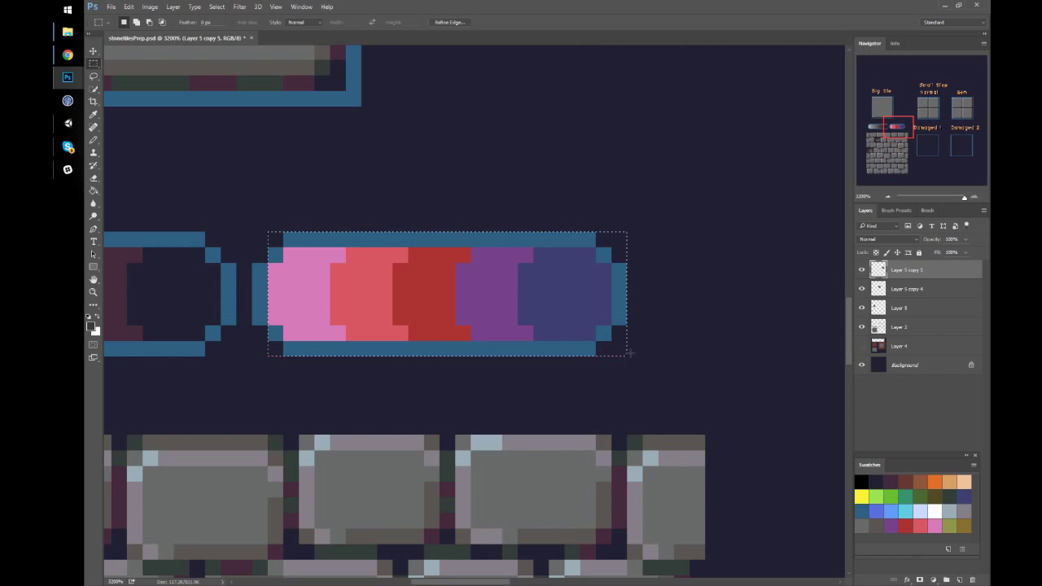
{"action": "key", "text": "ctrl+j"}
{"action": "left_click_drag", "start_coordinate": [442, 352], "coordinate": [755, 274]}
{"action": "left_click_drag", "start_coordinate": [520, 335], "coordinate": [219, 404]}
{"action": "left_click_drag", "start_coordinate": [463, 340], "coordinate": [731, 279]}
{"action": "left_click_drag", "start_coordinate": [838, 289], "coordinate": [686, 291]}
{"action": "left_click_drag", "start_coordinate": [599, 322], "coordinate": [498, 395]}
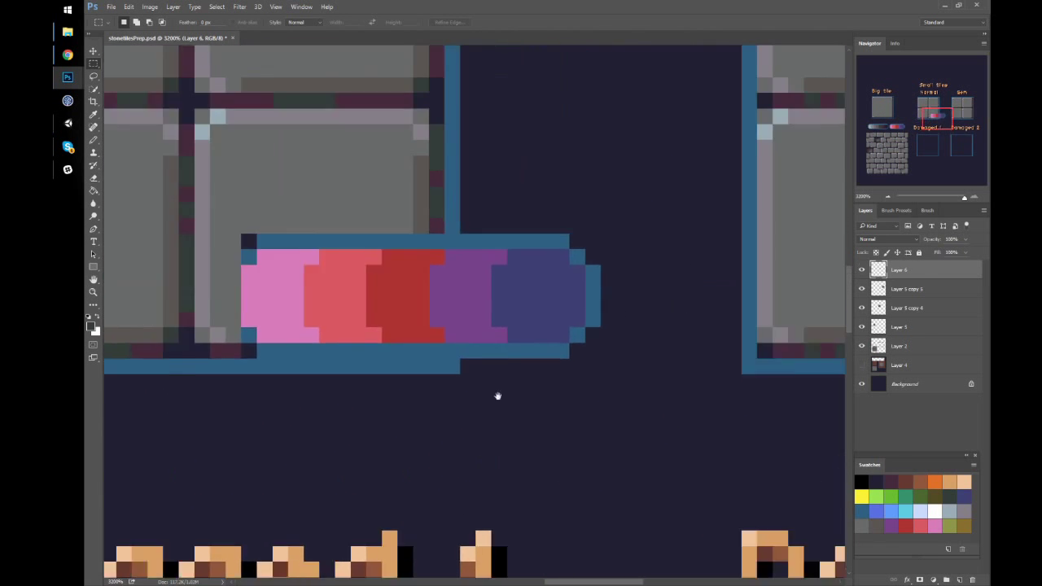
{"action": "left_click_drag", "start_coordinate": [809, 271], "coordinate": [491, 434]}
{"action": "left_click_drag", "start_coordinate": [244, 456], "coordinate": [809, 284]}
{"action": "left_click_drag", "start_coordinate": [584, 367], "coordinate": [346, 489]}
{"action": "left_click_drag", "start_coordinate": [431, 534], "coordinate": [460, 327]}
Step: Draw a solid dark red diamond over the central joint of the Gem tiles with the Pencil
{"action": "key", "text": "b"}
{"action": "left_click", "coordinate": [455, 188], "text": "alt"}
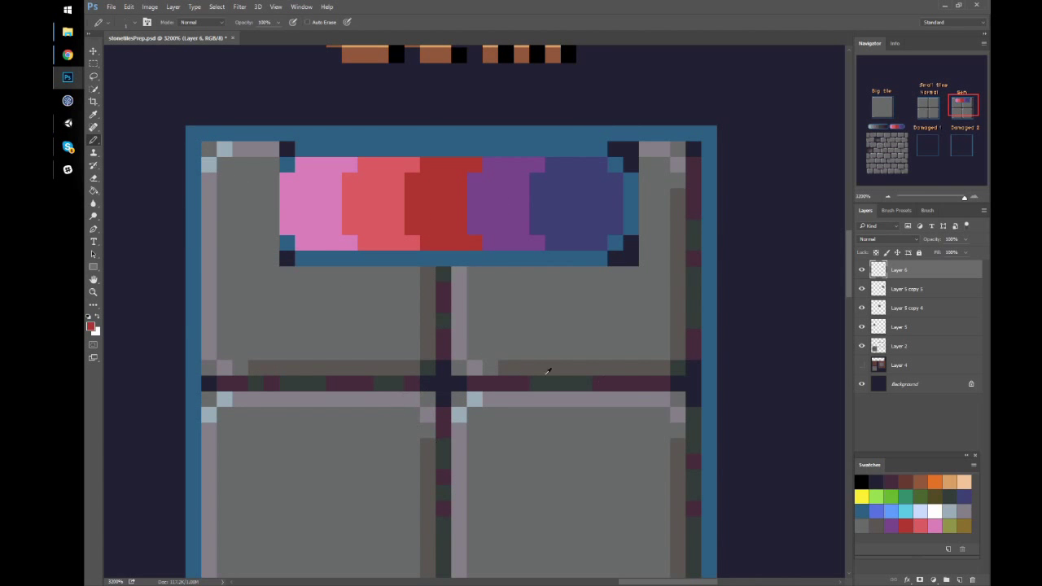
{"action": "mouse_move", "coordinate": [428, 367]}
{"action": "left_mouse_down"}
{"action": "mouse_move", "coordinate": [442, 383]}
{"action": "mouse_move", "coordinate": [427, 399]}
{"action": "mouse_move", "coordinate": [459, 398]}
{"action": "left_mouse_up"}
{"action": "left_click", "coordinate": [443, 351]}
{"action": "left_click", "coordinate": [442, 415]}
{"action": "left_click", "coordinate": [474, 384]}
{"action": "left_click", "coordinate": [412, 384]}
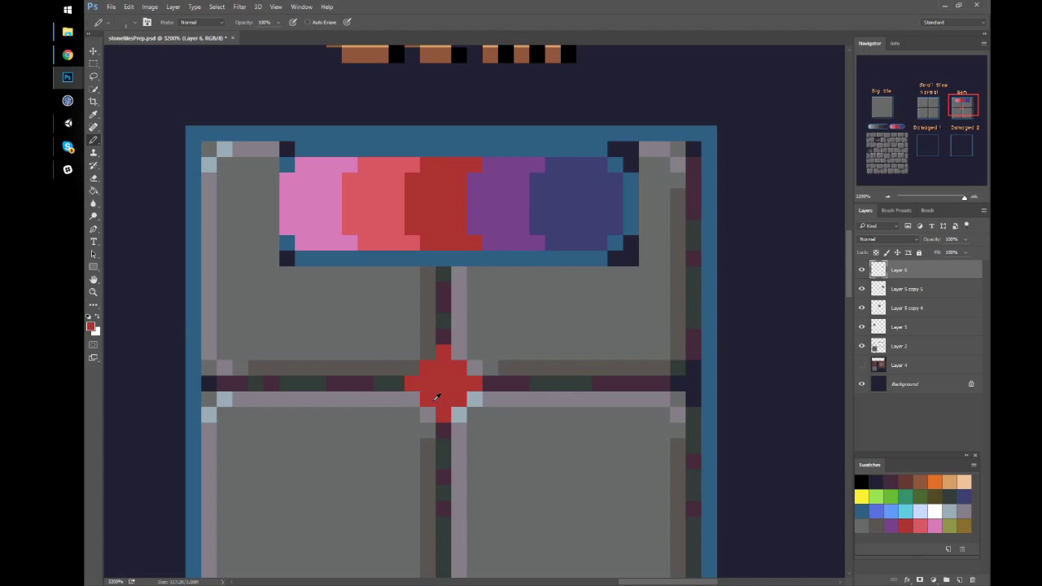
{"action": "left_click", "coordinate": [490, 383]}
{"action": "left_click", "coordinate": [443, 336]}
{"action": "left_click", "coordinate": [397, 383], "text": "shift"}
{"action": "left_click", "coordinate": [443, 430], "text": "shift"}
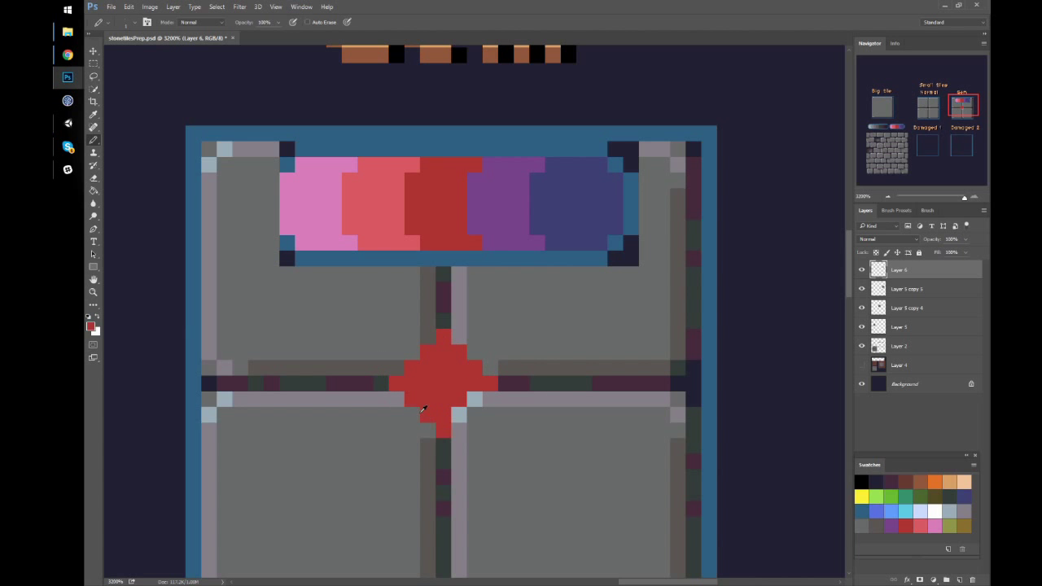
{"action": "left_click_drag", "start_coordinate": [474, 399], "coordinate": [459, 415]}
Step: Outline the red diamond's lower and upper-right edges with indigo pixels from the palette strip
{"action": "left_click", "coordinate": [577, 197], "text": "alt"}
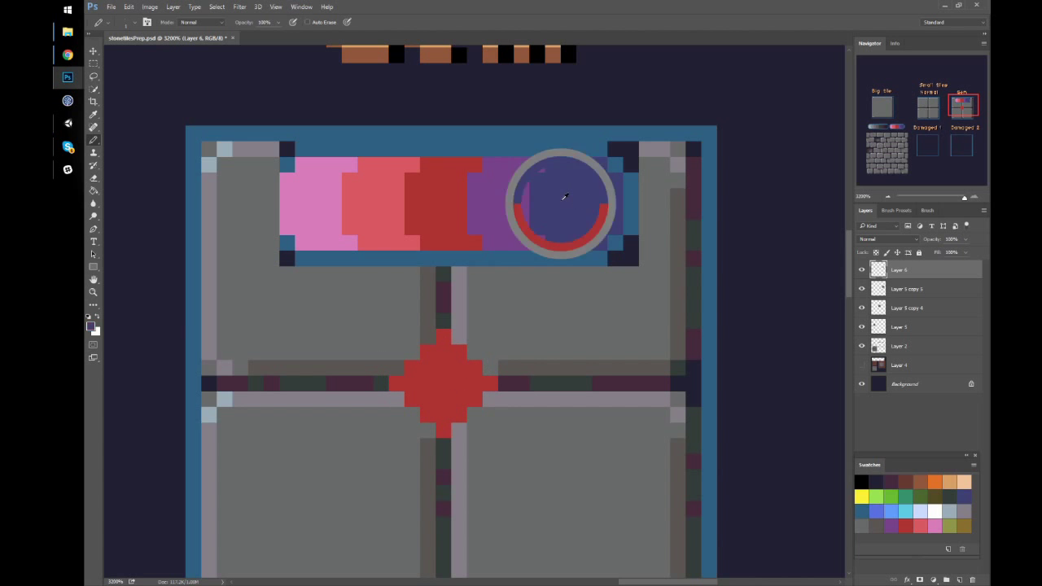
{"action": "left_click", "coordinate": [490, 383]}
{"action": "left_click_drag", "start_coordinate": [474, 398], "coordinate": [444, 430]}
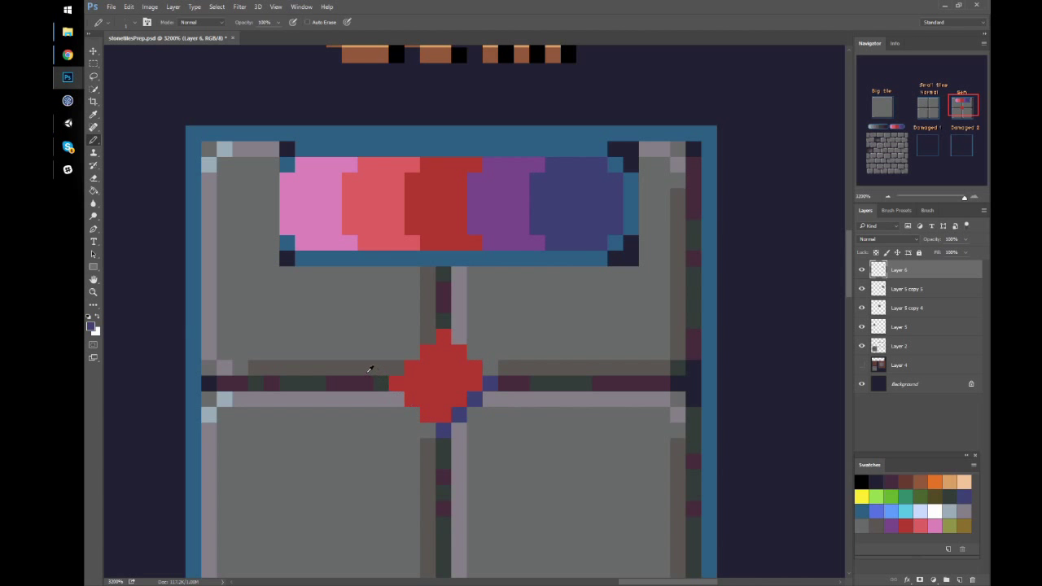
{"action": "left_click_drag", "start_coordinate": [396, 383], "coordinate": [427, 415]}
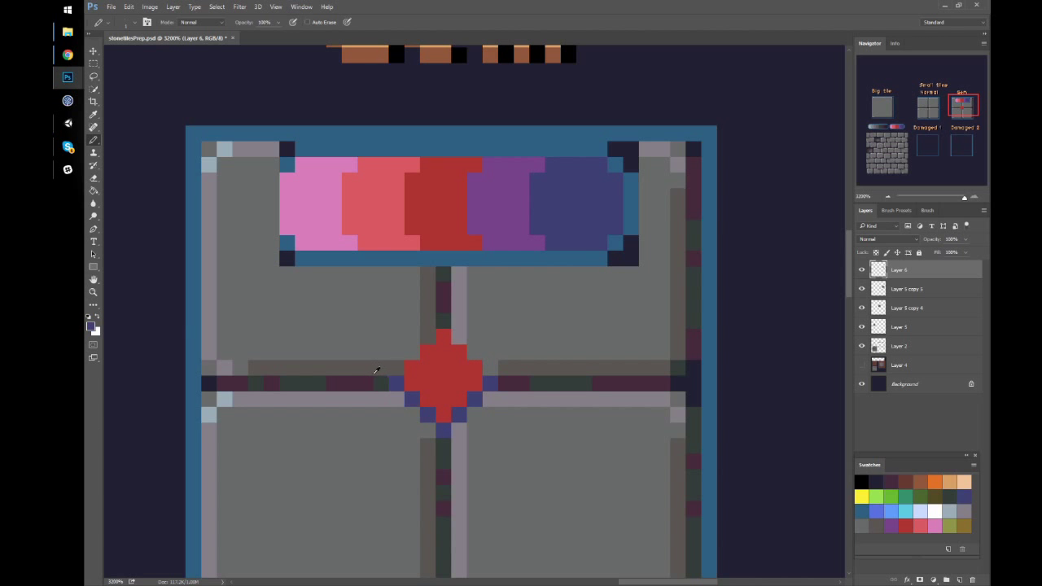
{"action": "left_click_drag", "start_coordinate": [446, 334], "coordinate": [475, 368]}
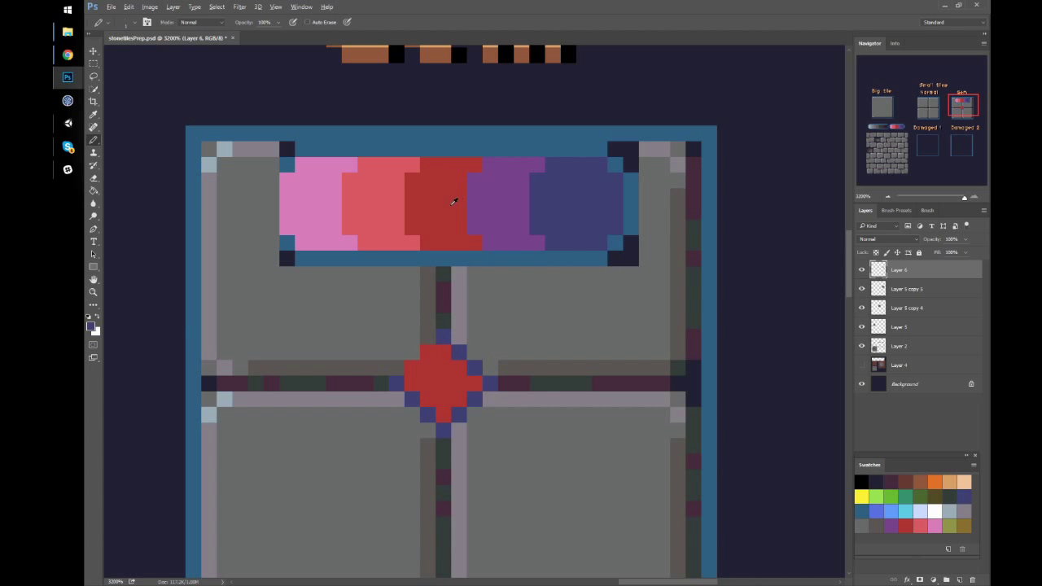
Step: Paint the gem's upper-left interior light red and recolour its top and left tips dark red
{"action": "left_click", "coordinate": [392, 195], "text": "alt"}
{"action": "left_click", "coordinate": [443, 368]}
{"action": "left_click_drag", "start_coordinate": [443, 383], "coordinate": [428, 383]}
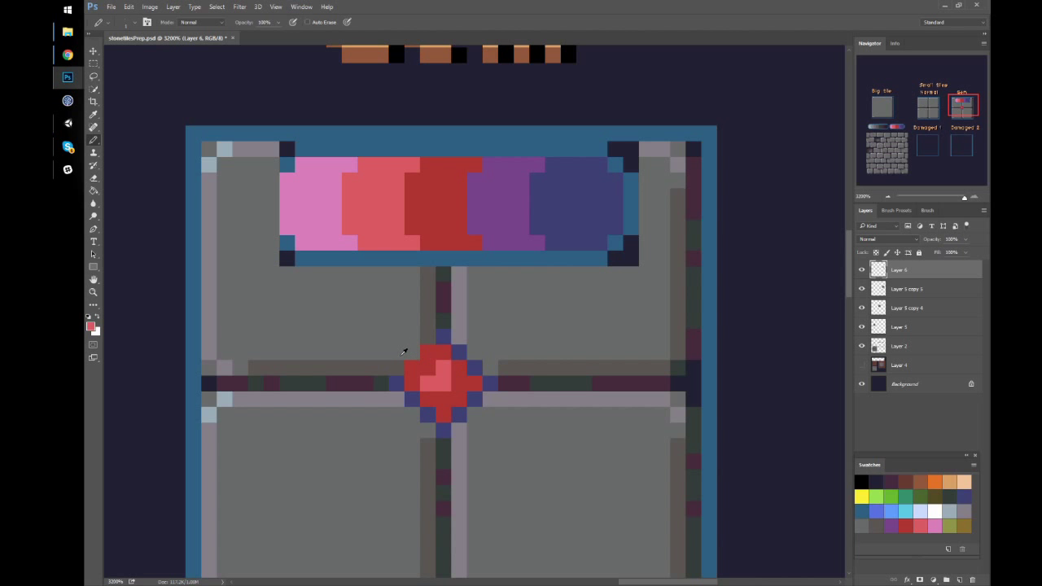
{"action": "left_click", "coordinate": [428, 367]}
{"action": "left_click", "coordinate": [442, 351]}
{"action": "left_click", "coordinate": [411, 383]}
{"action": "left_click", "coordinate": [469, 383], "text": "alt"}
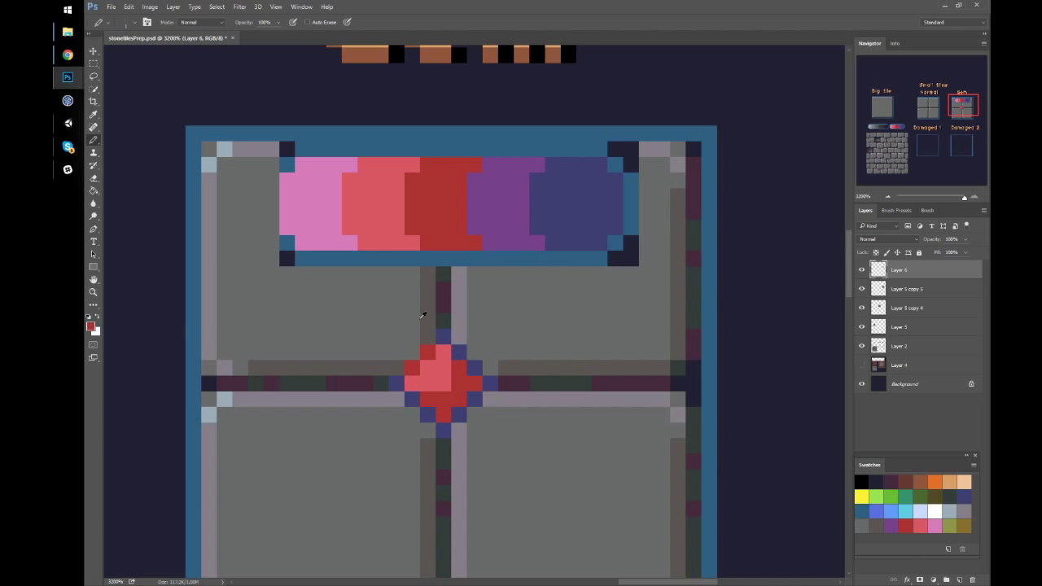
{"action": "left_click", "coordinate": [443, 336]}
{"action": "left_click", "coordinate": [397, 383]}
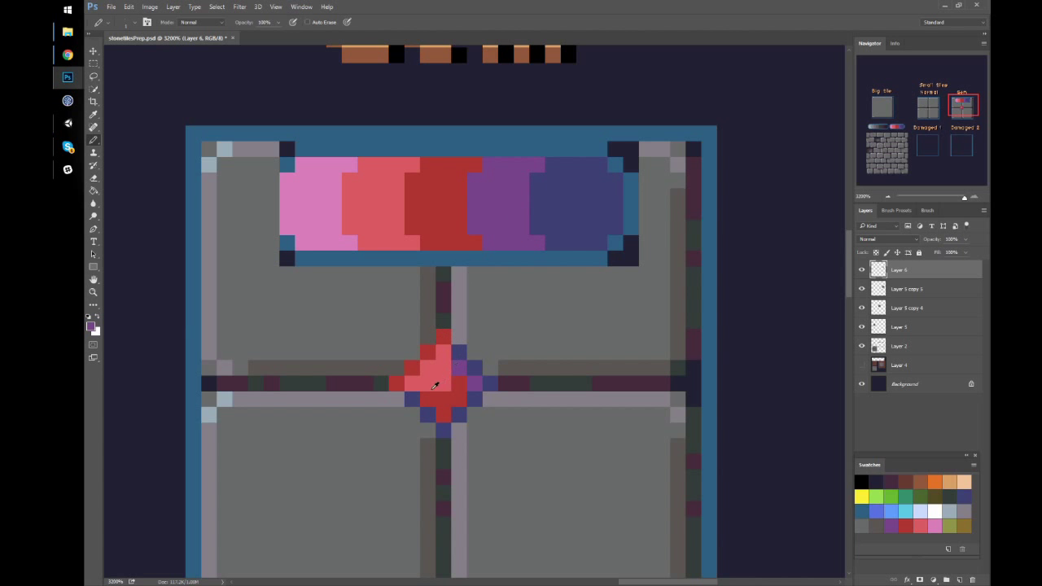
Step: Add two pink highlight pixels diagonally across the gem's upper-left interior
{"action": "left_click", "coordinate": [316, 195], "text": "alt"}
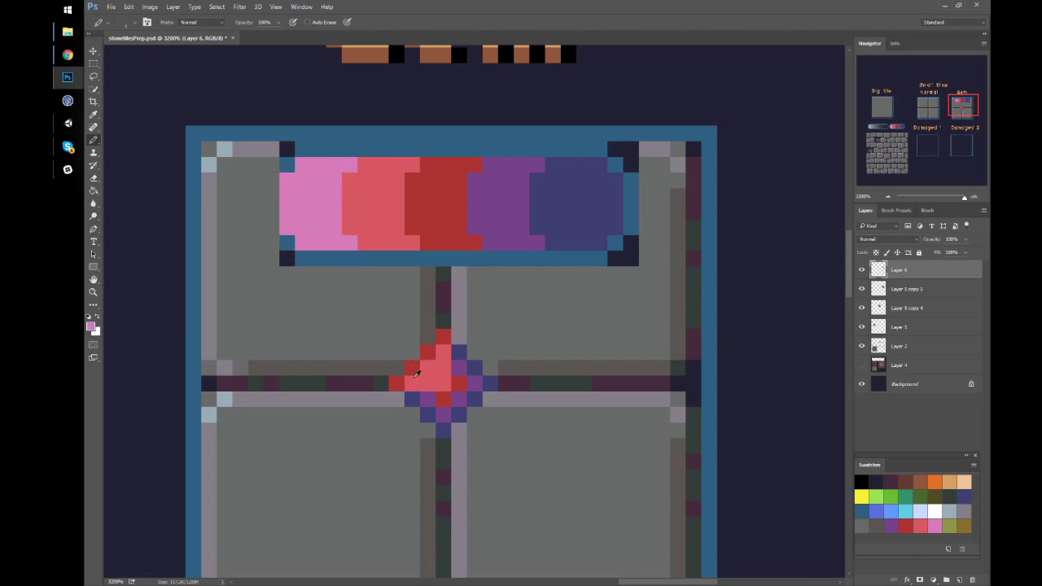
{"action": "left_click", "coordinate": [443, 368]}
{"action": "left_click", "coordinate": [428, 383]}
Step: Place light mauve-grey bevel pixels on the stone diagonally outside the gem's lower-right edge
{"action": "left_click", "coordinate": [500, 401], "text": "alt"}
{"action": "left_click", "coordinate": [490, 415]}
{"action": "left_click", "coordinate": [476, 430]}
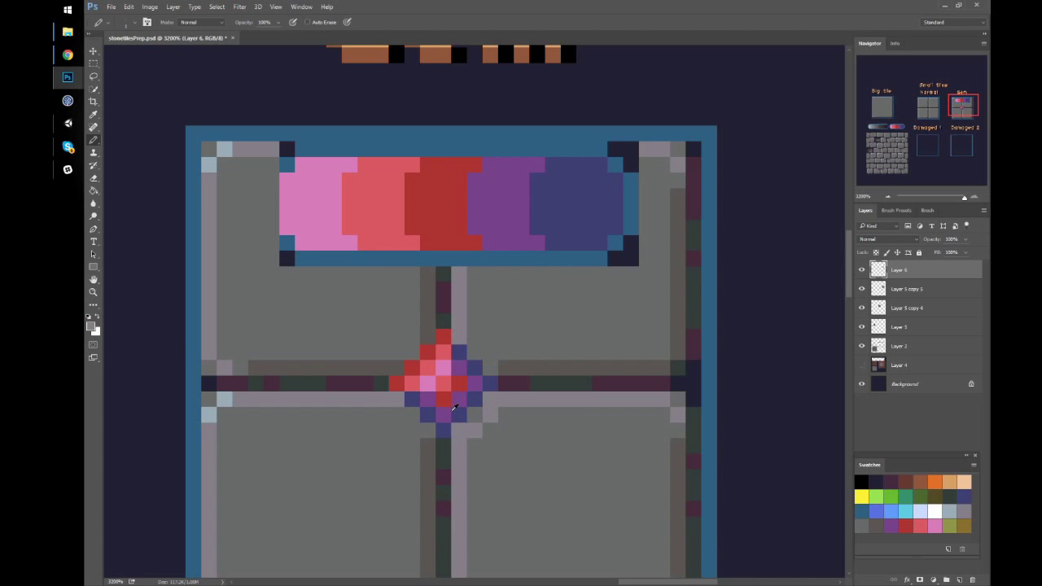
Step: Draw dark maroon shadow pixels around the gem's lower-right and lower-left edges
{"action": "left_click", "coordinate": [505, 380], "text": "alt"}
{"action": "left_click", "coordinate": [474, 414]}
{"action": "left_click", "coordinate": [490, 398]}
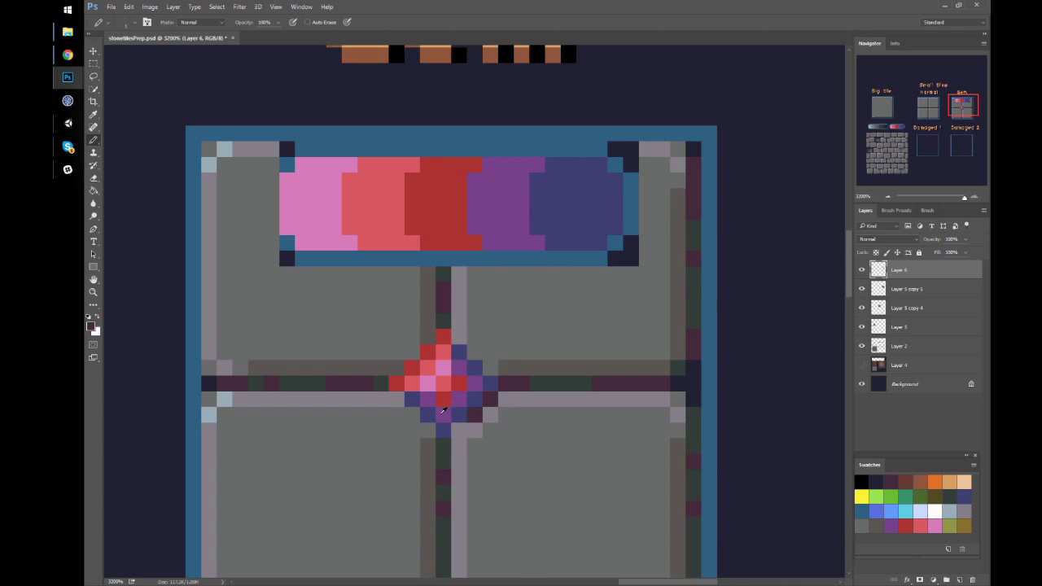
{"action": "left_click", "coordinate": [458, 429]}
{"action": "left_click", "coordinate": [428, 430]}
{"action": "left_click", "coordinate": [412, 414]}
{"action": "left_click", "coordinate": [396, 399]}
Step: Bevel the stone outside the gem's lower-left edge with a brown-grey pixel and a light mauve-grey pixel
{"action": "left_click", "coordinate": [431, 444], "text": "alt"}
{"action": "left_click", "coordinate": [412, 429]}
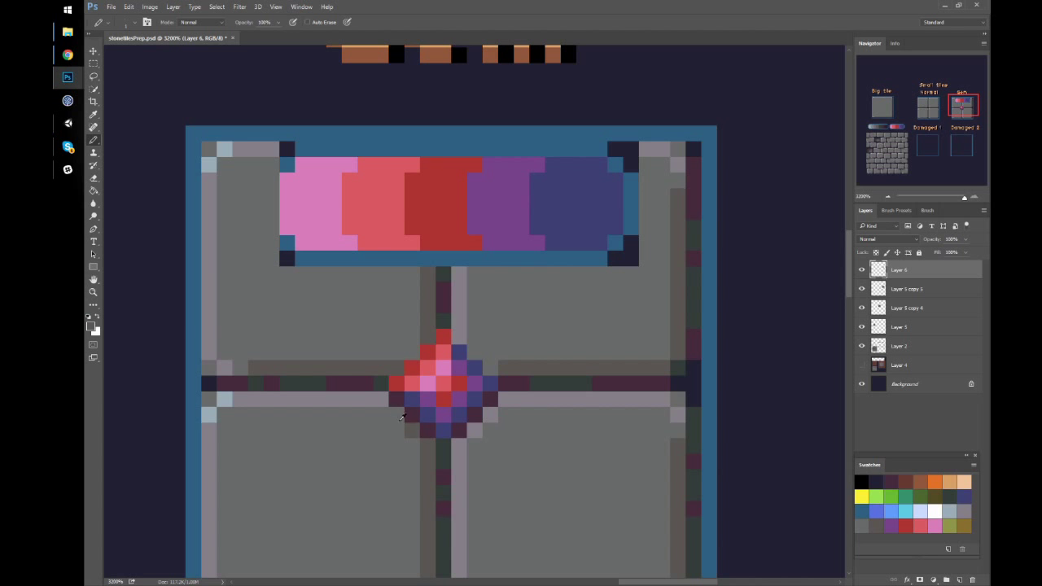
{"action": "left_click", "coordinate": [380, 396], "text": "alt"}
{"action": "left_click", "coordinate": [397, 415]}
Step: Add two light mauve-grey bevel pixels on the stone outside the gem's upper-right edge
{"action": "left_click", "coordinate": [475, 352]}
{"action": "key", "text": "ctrl+alt+z"}
{"action": "left_click", "coordinate": [470, 334]}
{"action": "left_click", "coordinate": [485, 350]}
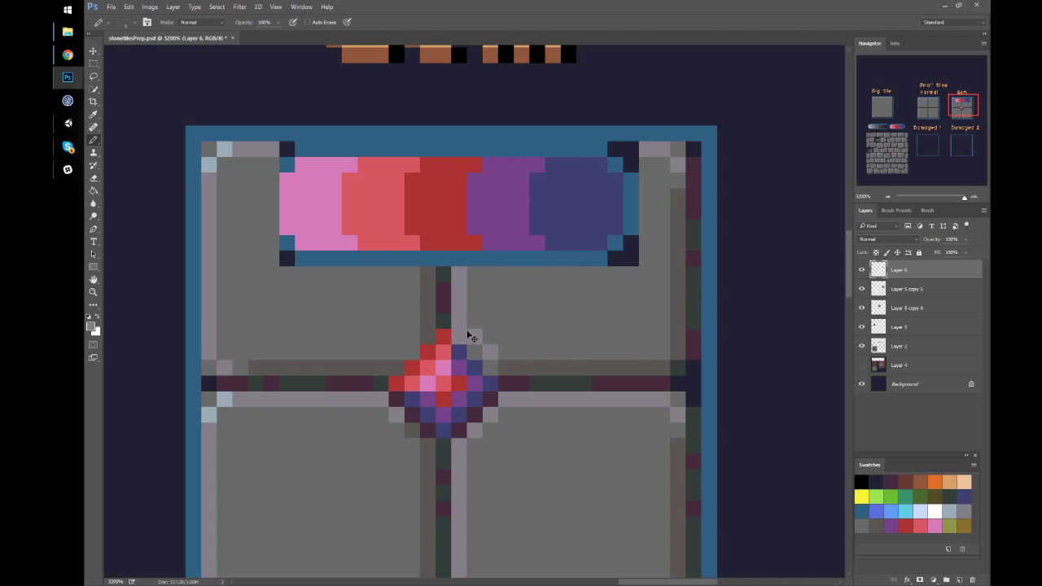
Step: Outline the gem's upper-right and upper-left edges with dark maroon pixels and bevel the stone outside the upper-left edge in brown-grey
{"action": "left_click", "coordinate": [512, 383], "text": "alt"}
{"action": "left_click", "coordinate": [490, 367]}
{"action": "left_click", "coordinate": [475, 352]}
{"action": "left_click", "coordinate": [459, 336]}
{"action": "left_click", "coordinate": [428, 336]}
{"action": "left_click", "coordinate": [413, 351]}
{"action": "left_click", "coordinate": [397, 368]}
{"action": "left_click", "coordinate": [412, 336]}
{"action": "left_click", "coordinate": [397, 352]}
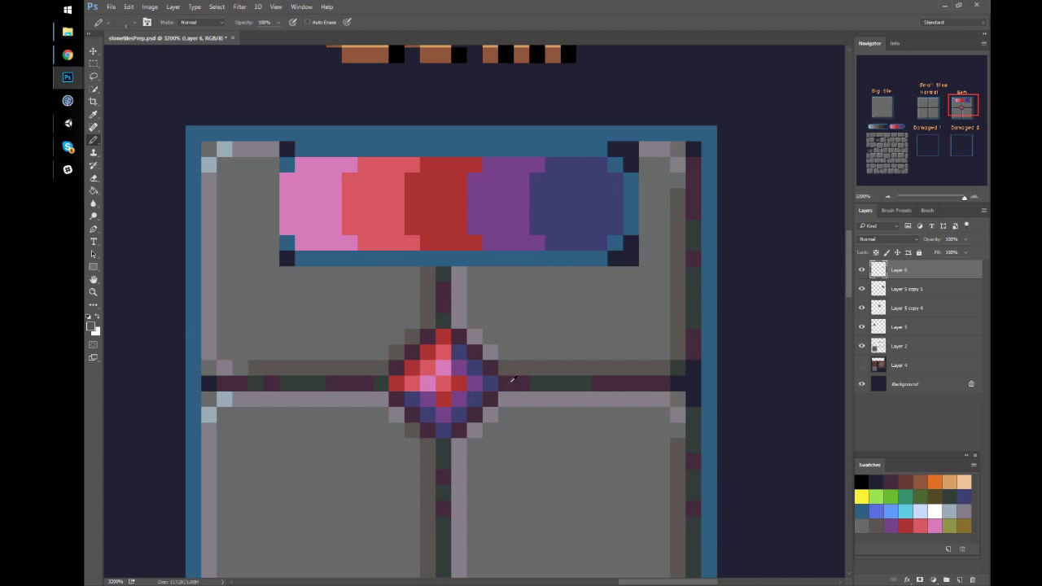
Step: Place two light blue-grey highlight pixels on the stone just outside the gem's lower-right edge, undoing a third one
{"action": "left_click", "coordinate": [225, 396], "text": "alt"}
{"action": "left_click", "coordinate": [459, 446]}
{"action": "left_click", "coordinate": [475, 430]}
{"action": "left_click", "coordinate": [506, 399]}
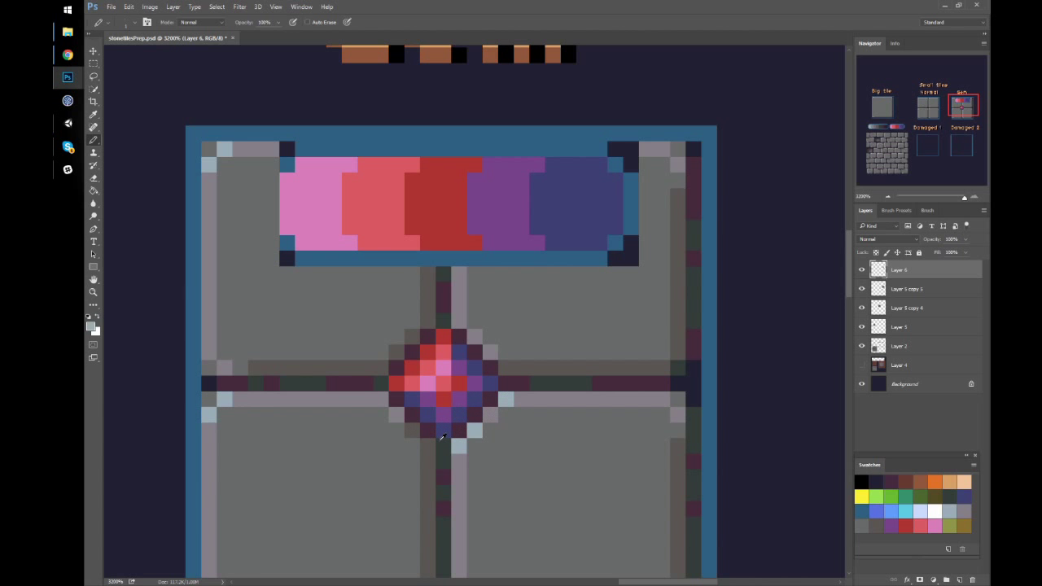
{"action": "key", "text": "ctrl+z"}
Step: Select the gem colour palette copy lying over the Gem tile, delete it and deselect
{"action": "key", "text": "m"}
{"action": "left_click_drag", "start_coordinate": [233, 111], "coordinate": [640, 263]}
{"action": "key", "text": "Delete"}
{"action": "key", "text": "ctrl+d"}
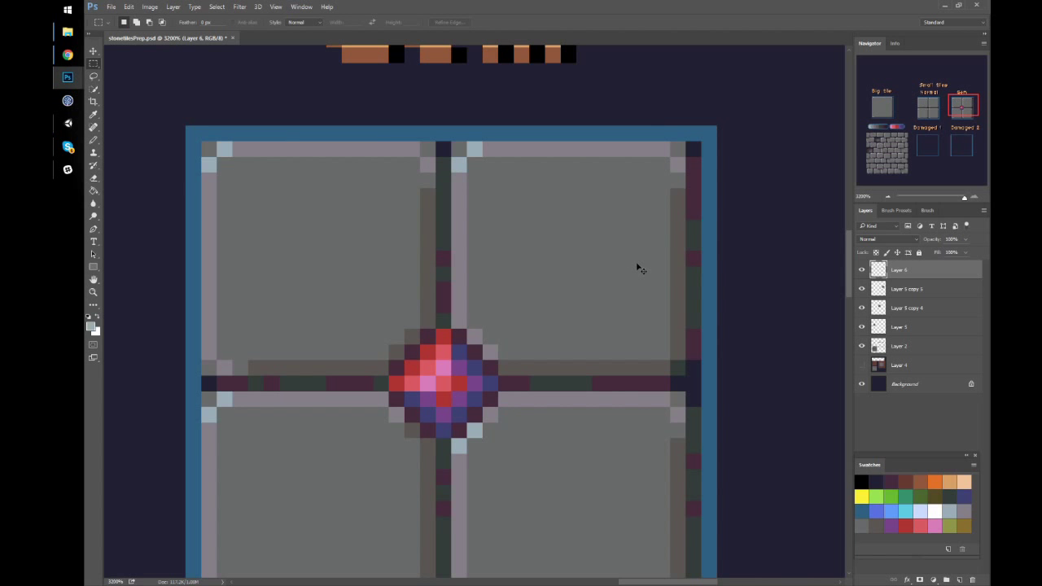
Step: Copy the Normal small tile merged, paste it as a new layer and place it inside the Damaged 1 frame
{"action": "key", "text": "ctrl+minus"}
{"action": "key", "text": "ctrl+minus"}
{"action": "key", "text": "ctrl+minus"}
{"action": "key", "text": "ctrl+minus"}
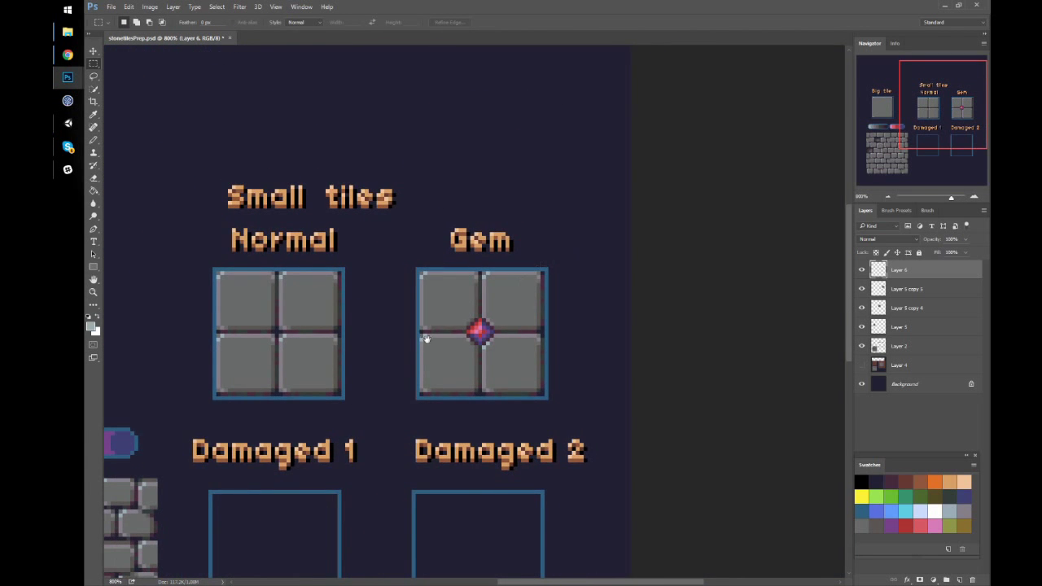
{"action": "left_click_drag", "start_coordinate": [426, 338], "coordinate": [509, 277]}
{"action": "left_click_drag", "start_coordinate": [354, 269], "coordinate": [535, 302]}
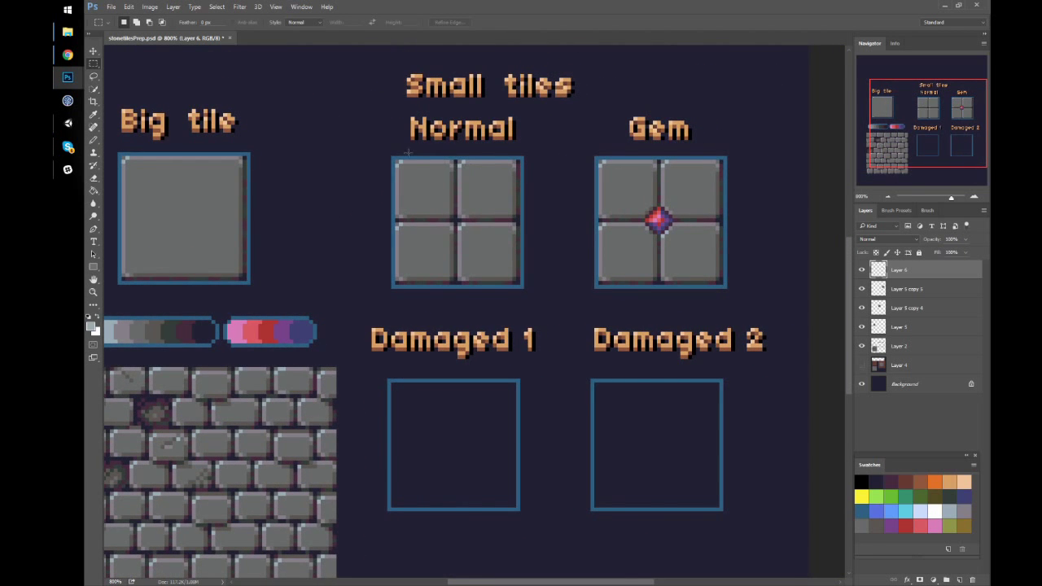
{"action": "left_click_drag", "start_coordinate": [397, 161], "coordinate": [521, 285]}
{"action": "key", "text": "ctrl+shift+c"}
{"action": "key", "text": "ctrl+v"}
{"action": "left_click_drag", "start_coordinate": [520, 208], "coordinate": [575, 318]}
{"action": "key", "text": "ctrl+plus"}
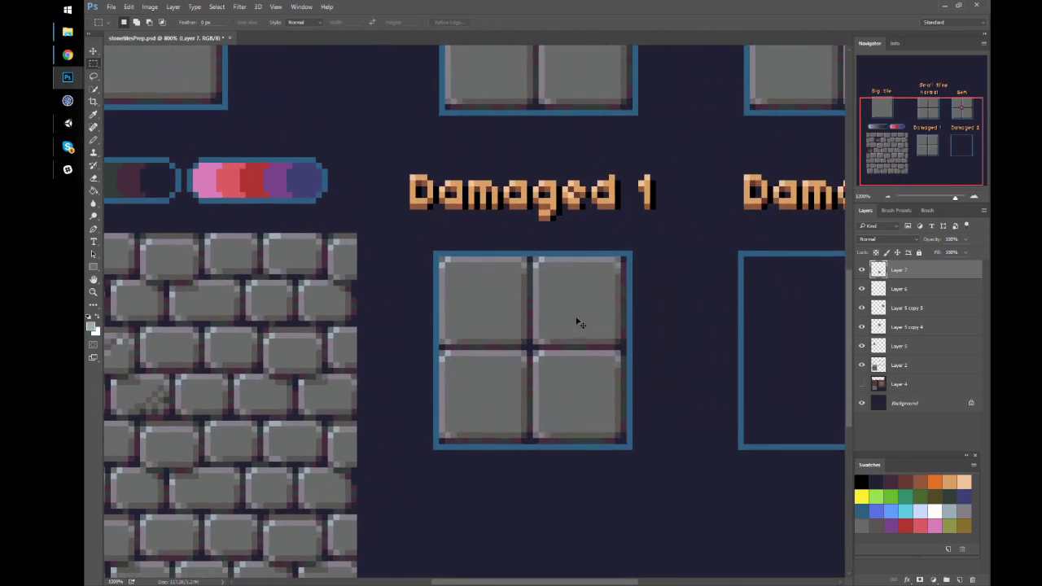
Step: Draw a diagonal scratch on the Damaged 1 tile's upper-right stone in brown-grey and mauve-grey, ending in a light blue-grey pixel
{"action": "key", "text": "b"}
{"action": "left_click_drag", "start_coordinate": [590, 327], "coordinate": [569, 326]}
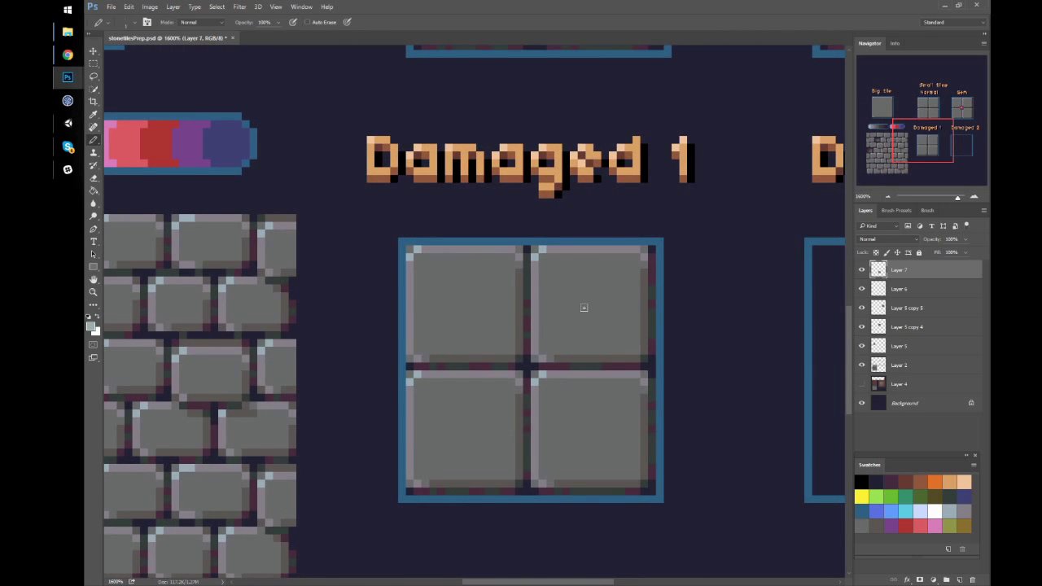
{"action": "left_click", "coordinate": [646, 325], "text": "alt"}
{"action": "left_click", "coordinate": [612, 281]}
{"action": "left_click", "coordinate": [575, 314], "text": "shift"}
{"action": "key", "text": "ctrl+z"}
{"action": "left_click_drag", "start_coordinate": [607, 285], "coordinate": [590, 303]}
{"action": "left_click", "coordinate": [581, 311], "text": "shift"}
{"action": "left_click_drag", "start_coordinate": [591, 310], "coordinate": [596, 306]}
{"action": "left_click_drag", "start_coordinate": [593, 297], "coordinate": [587, 317]}
{"action": "left_click", "coordinate": [580, 317]}
Step: Draw a short diagonal scratch at the upper edge of Damaged 1's lower-left stone, with a light blue-grey highlight pixel
{"action": "left_click_drag", "start_coordinate": [673, 385], "coordinate": [648, 355]}
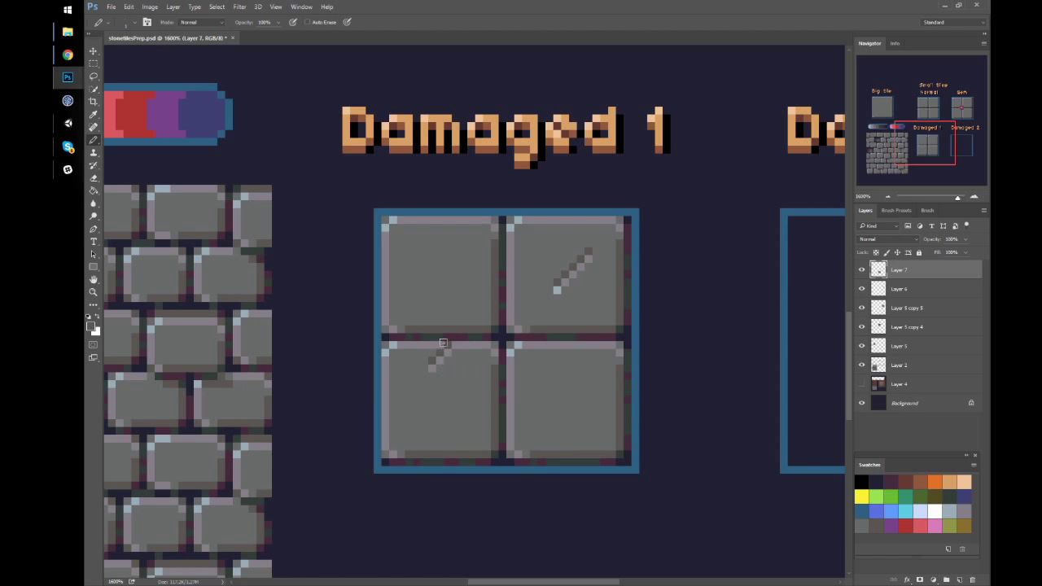
{"action": "left_click", "coordinate": [455, 346]}
{"action": "left_click_drag", "start_coordinate": [661, 391], "coordinate": [464, 393]}
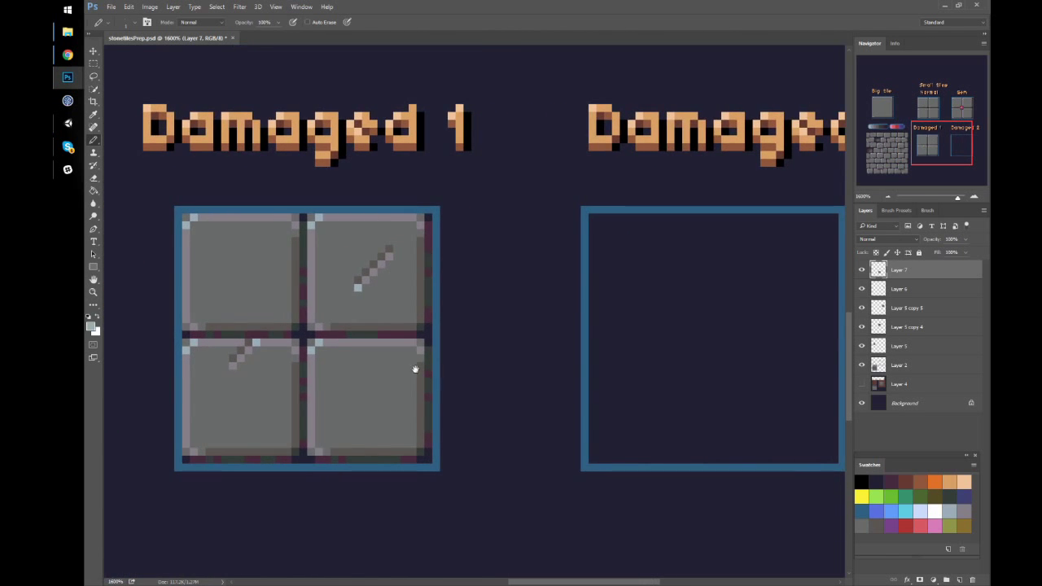
{"action": "left_click_drag", "start_coordinate": [266, 343], "coordinate": [330, 358]}
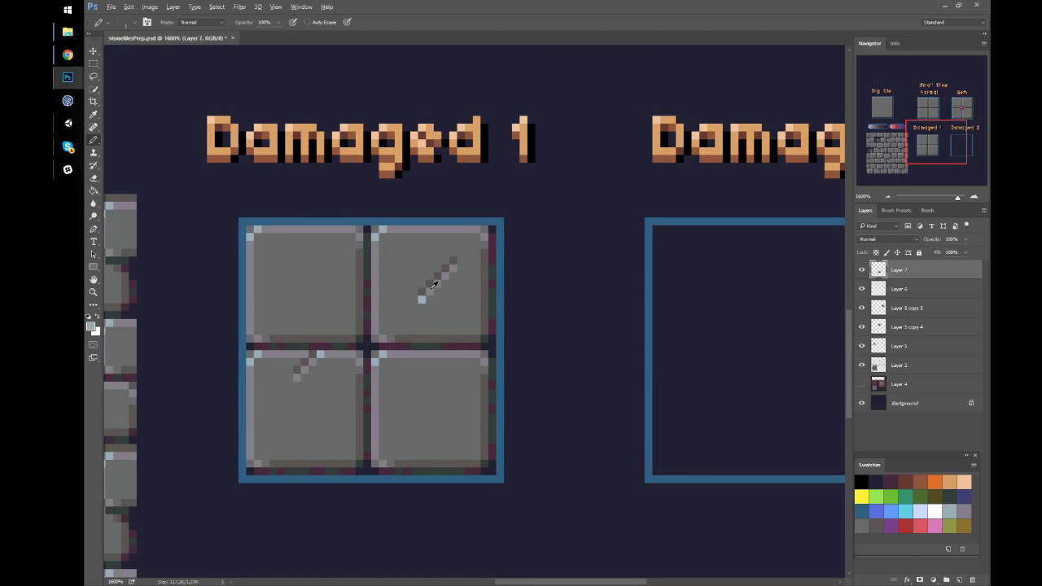
Step: Duplicate the Damaged 1 tile layer into the Damaged 2 frame
{"action": "left_click_drag", "start_coordinate": [632, 350], "coordinate": [486, 340]}
{"action": "left_click_drag", "start_coordinate": [283, 385], "coordinate": [674, 385]}
{"action": "left_click_drag", "start_coordinate": [674, 355], "coordinate": [587, 365]}
Step: Paint out both scratches on the Damaged 2 copy with the matching edge and stone colours
{"action": "left_click", "coordinate": [501, 359], "text": "alt"}
{"action": "left_click_drag", "start_coordinate": [494, 358], "coordinate": [465, 378]}
{"action": "left_click", "coordinate": [495, 371], "text": "alt"}
{"action": "mouse_move", "coordinate": [609, 290]}
{"action": "left_mouse_down"}
{"action": "mouse_move", "coordinate": [633, 258]}
{"action": "mouse_move", "coordinate": [593, 298]}
{"action": "left_mouse_up"}
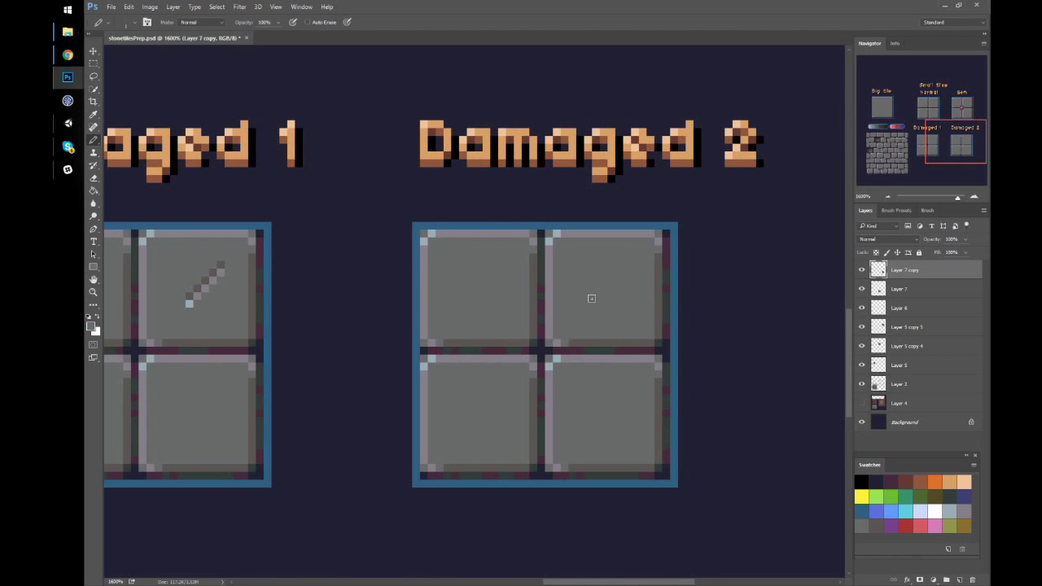
Step: Break off the lower-right corner of Damaged 2's upper-right stone with dark navy and a curved maroon band
{"action": "left_click_drag", "start_coordinate": [655, 355], "coordinate": [605, 353]}
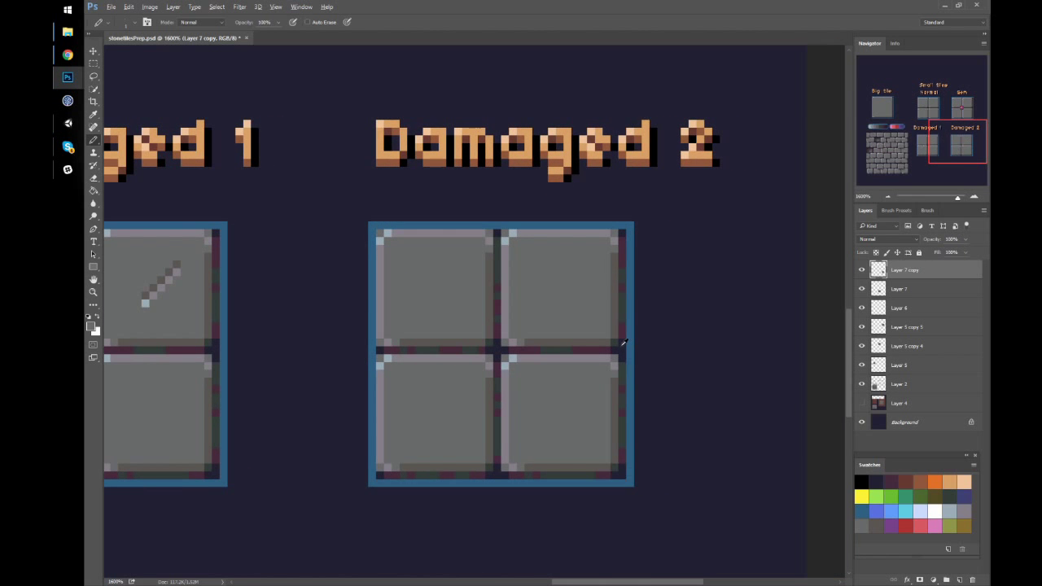
{"action": "mouse_move", "coordinate": [623, 342]}
{"action": "left_mouse_down"}
{"action": "mouse_move", "coordinate": [606, 297]}
{"action": "mouse_move", "coordinate": [611, 337]}
{"action": "mouse_move", "coordinate": [545, 350]}
{"action": "mouse_move", "coordinate": [561, 336]}
{"action": "mouse_move", "coordinate": [575, 342]}
{"action": "mouse_move", "coordinate": [550, 343]}
{"action": "mouse_move", "coordinate": [580, 328]}
{"action": "mouse_move", "coordinate": [612, 269]}
{"action": "mouse_move", "coordinate": [575, 347]}
{"action": "mouse_move", "coordinate": [566, 347]}
{"action": "mouse_move", "coordinate": [628, 345]}
{"action": "mouse_move", "coordinate": [621, 335]}
{"action": "mouse_move", "coordinate": [616, 349]}
{"action": "mouse_move", "coordinate": [567, 350]}
{"action": "mouse_move", "coordinate": [610, 336]}
{"action": "mouse_move", "coordinate": [619, 301]}
{"action": "mouse_move", "coordinate": [592, 337]}
{"action": "mouse_move", "coordinate": [554, 351]}
{"action": "left_mouse_up"}
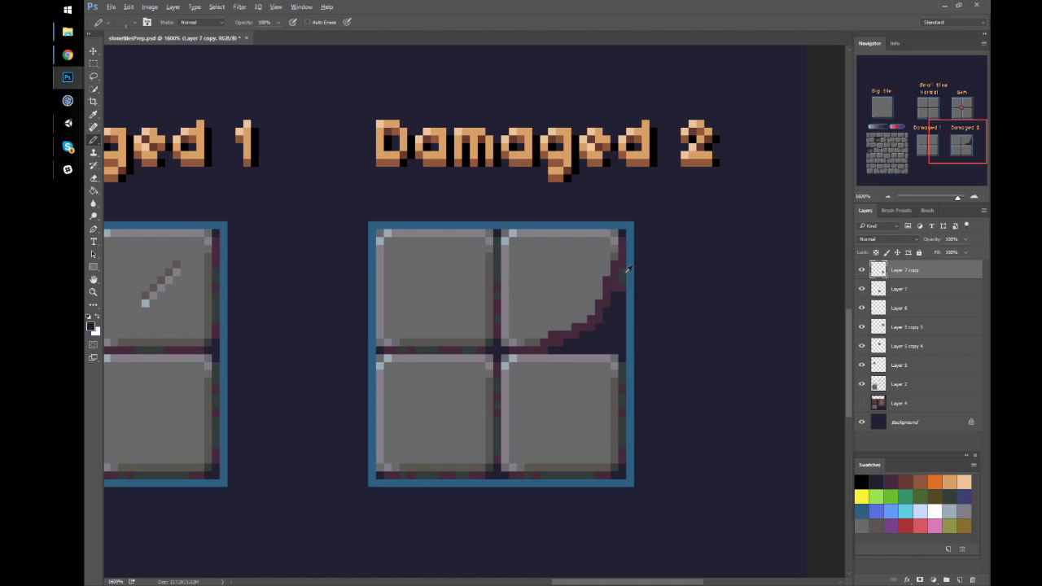
{"action": "mouse_move", "coordinate": [613, 297]}
{"action": "left_mouse_down"}
{"action": "mouse_move", "coordinate": [577, 334]}
{"action": "mouse_move", "coordinate": [585, 340]}
{"action": "mouse_move", "coordinate": [560, 345]}
{"action": "left_mouse_up"}
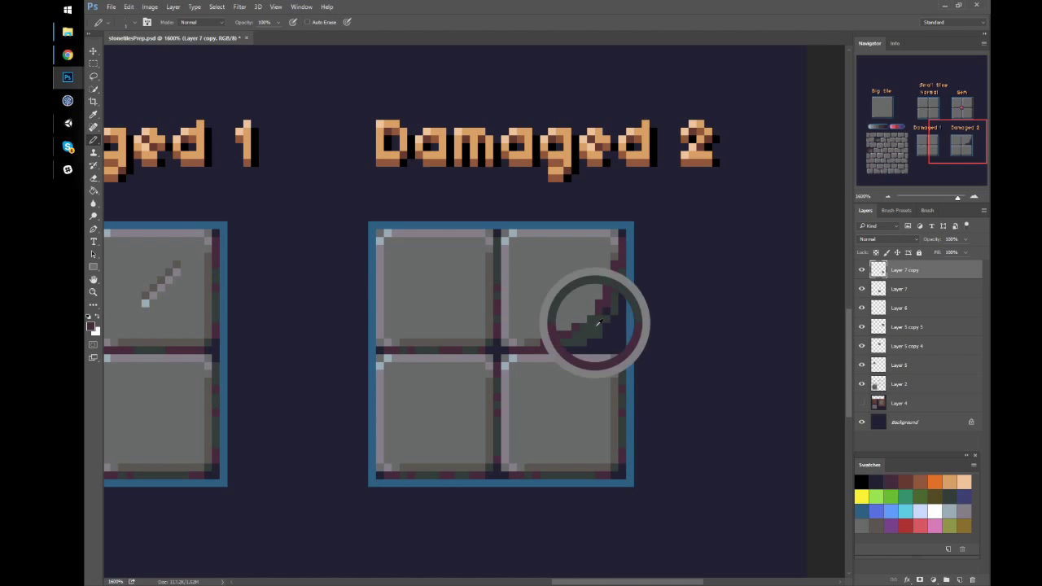
{"action": "mouse_move", "coordinate": [618, 275]}
{"action": "left_mouse_down"}
{"action": "mouse_move", "coordinate": [621, 301]}
{"action": "mouse_move", "coordinate": [587, 338]}
{"action": "mouse_move", "coordinate": [596, 321]}
{"action": "mouse_move", "coordinate": [560, 344]}
{"action": "mouse_move", "coordinate": [609, 346]}
{"action": "mouse_move", "coordinate": [546, 350]}
{"action": "mouse_move", "coordinate": [604, 334]}
{"action": "left_mouse_up"}
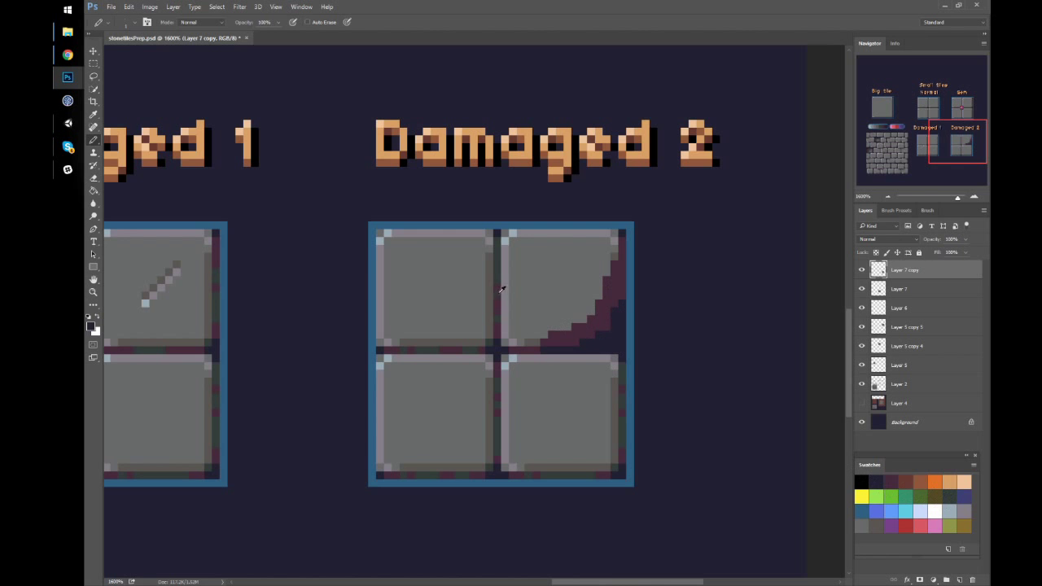
Step: Shade the broken corner with dark green and brown-grey bands and extend jagged brown-grey cracks into the stone
{"action": "mouse_move", "coordinate": [545, 335]}
{"action": "left_mouse_down"}
{"action": "mouse_move", "coordinate": [596, 302]}
{"action": "mouse_move", "coordinate": [610, 267]}
{"action": "mouse_move", "coordinate": [592, 301]}
{"action": "mouse_move", "coordinate": [555, 332]}
{"action": "mouse_move", "coordinate": [565, 319]}
{"action": "mouse_move", "coordinate": [562, 327]}
{"action": "mouse_move", "coordinate": [535, 329]}
{"action": "mouse_move", "coordinate": [559, 317]}
{"action": "mouse_move", "coordinate": [604, 252]}
{"action": "mouse_move", "coordinate": [582, 293]}
{"action": "mouse_move", "coordinate": [521, 332]}
{"action": "left_mouse_up"}
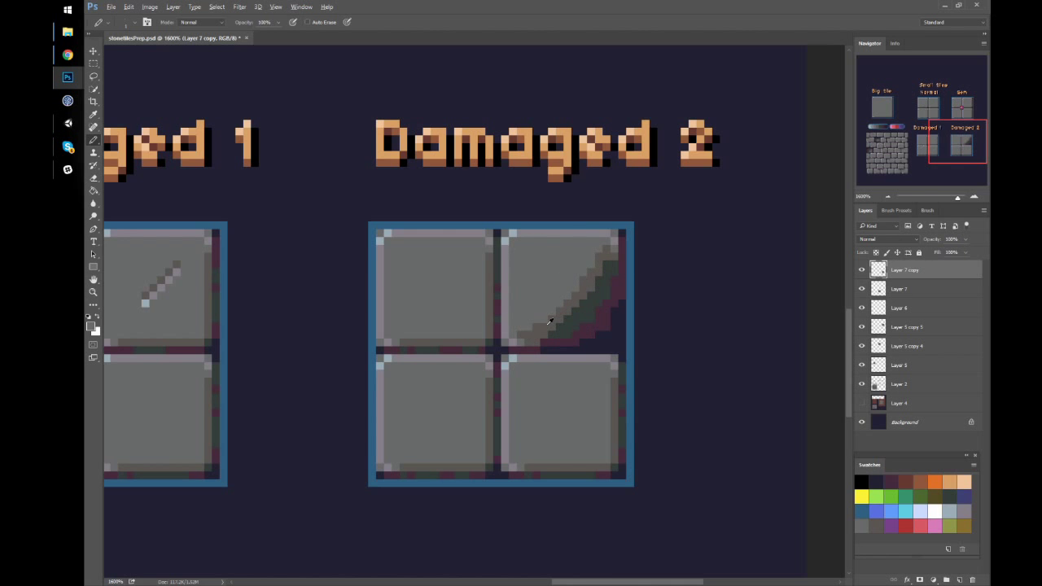
{"action": "left_click", "coordinate": [584, 290], "text": "alt"}
{"action": "left_click_drag", "start_coordinate": [584, 282], "coordinate": [575, 265]}
{"action": "mouse_move", "coordinate": [557, 321]}
{"action": "left_mouse_down"}
{"action": "mouse_move", "coordinate": [536, 295]}
{"action": "mouse_move", "coordinate": [557, 310]}
{"action": "left_mouse_up"}
Step: Roughen the broken corner's bands with scattered dark green, brown-grey and dark pixels along the cracks
{"action": "left_click", "coordinate": [572, 323], "text": "alt"}
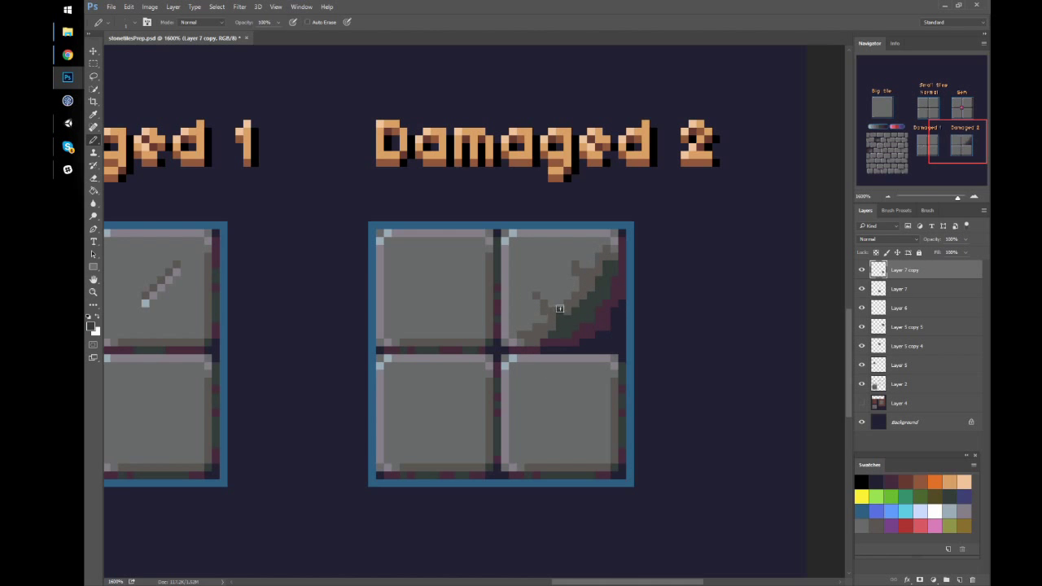
{"action": "left_click", "coordinate": [590, 280]}
{"action": "left_click", "coordinate": [581, 271]}
{"action": "left_click", "coordinate": [593, 265], "text": "alt"}
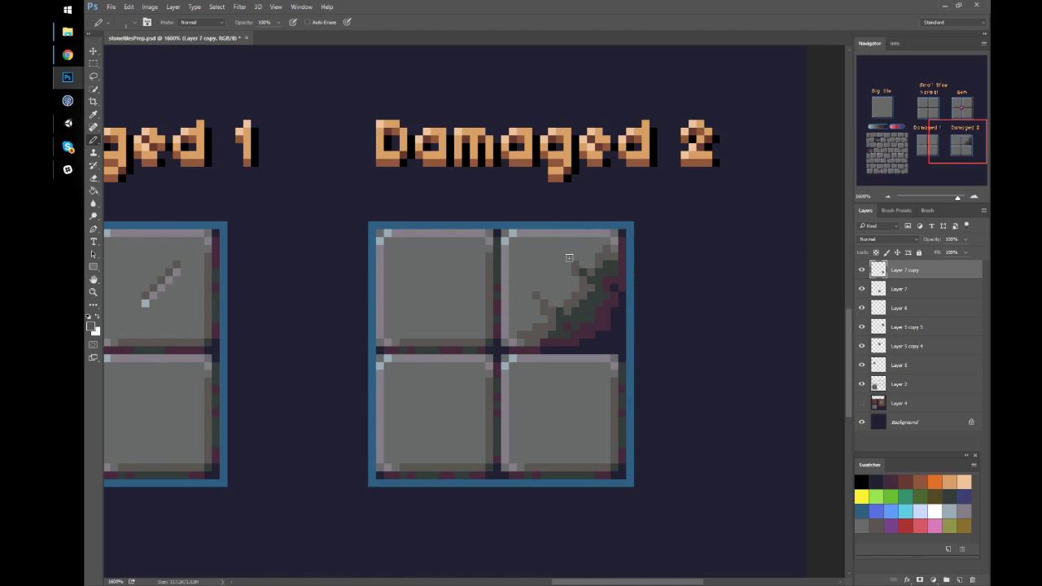
{"action": "left_click", "coordinate": [568, 316], "text": "alt"}
{"action": "left_click_drag", "start_coordinate": [657, 349], "coordinate": [653, 347]}
{"action": "left_click", "coordinate": [529, 333]}
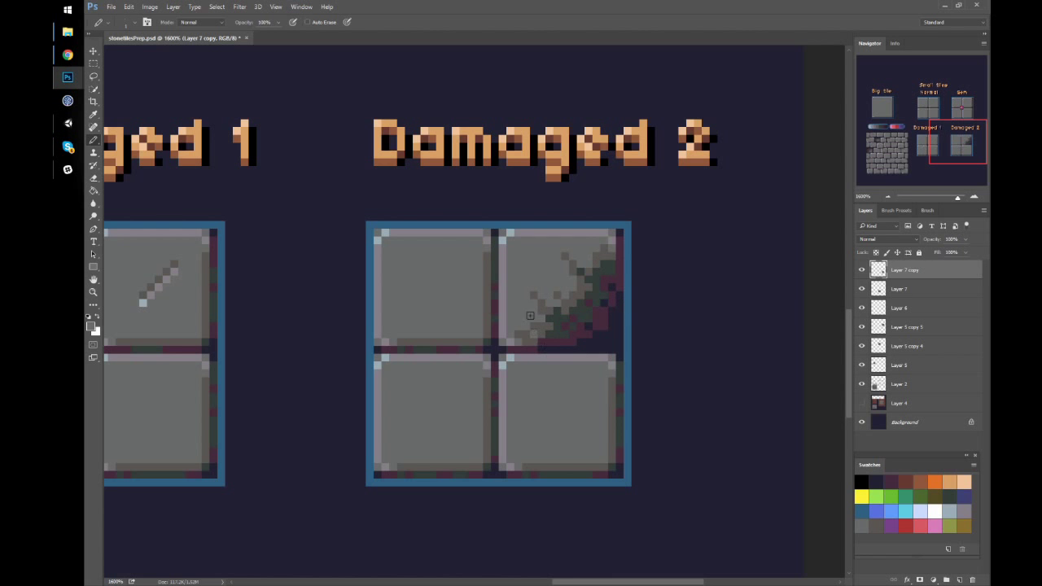
Step: Draw a tiny scratch in mauve-grey and brown-grey on Damaged 2's upper-left stone
{"action": "left_click_drag", "start_coordinate": [559, 362], "coordinate": [573, 357]}
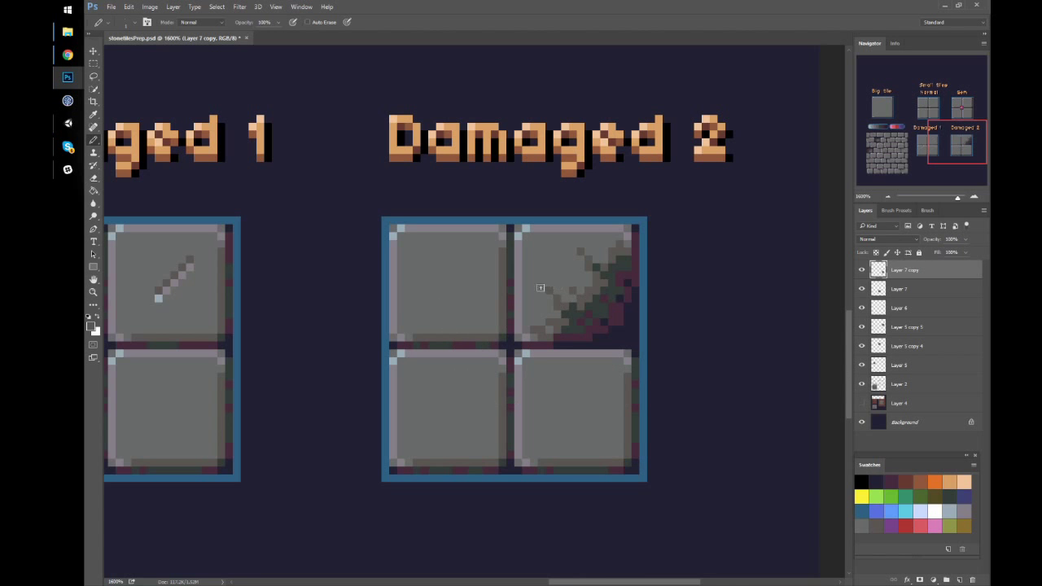
{"action": "scroll", "coordinate": [572, 352], "scroll_direction": "left", "scroll_amount": 5}
{"action": "scroll", "coordinate": [572, 353], "scroll_direction": "right", "scroll_amount": 3}
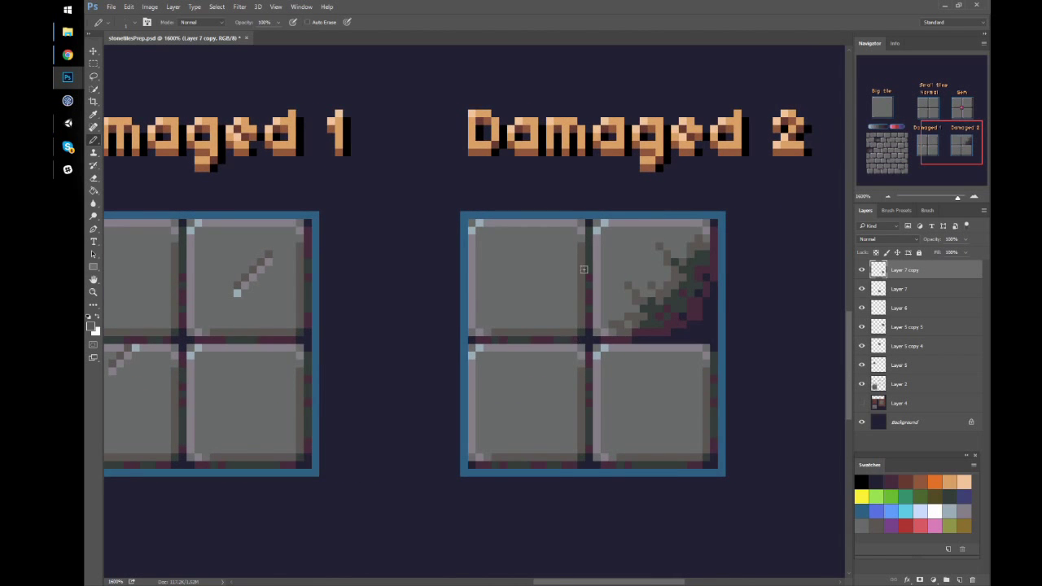
{"action": "left_click", "coordinate": [533, 271]}
{"action": "left_click_drag", "start_coordinate": [526, 269], "coordinate": [534, 278]}
Step: Copy the broken upper-right stone of Damaged 2 to a new layer and place it over the lower-right stone
{"action": "key", "text": "m"}
{"action": "left_click_drag", "start_coordinate": [597, 222], "coordinate": [721, 317]}
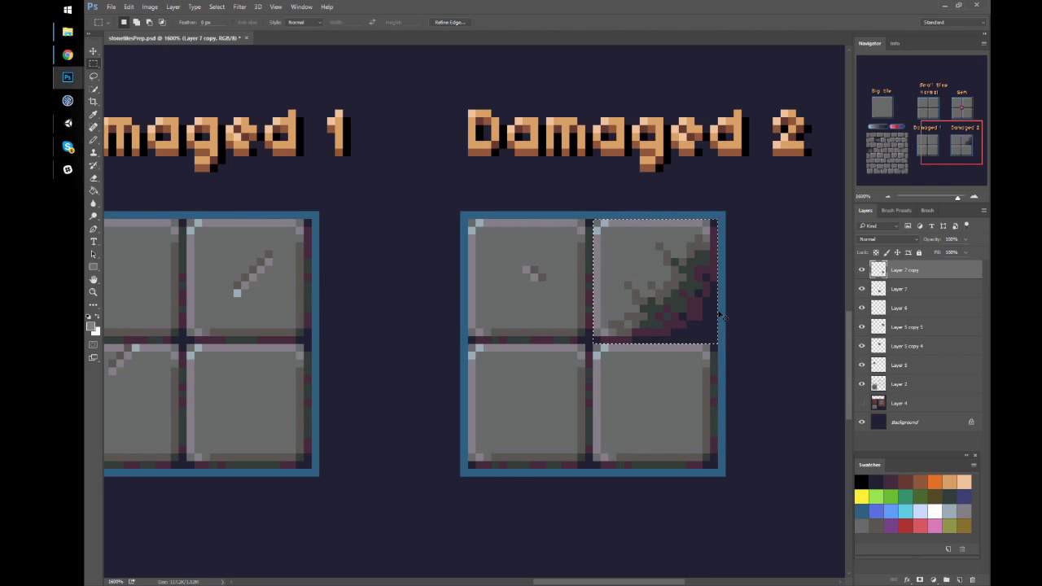
{"action": "key", "text": "ctrl+j"}
{"action": "left_click_drag", "start_coordinate": [687, 269], "coordinate": [685, 392]}
Step: Cover Damaged 2's upper-right stone with a copied intact stone and merge all tile layers down to Layer 5
{"action": "left_click_drag", "start_coordinate": [471, 345], "coordinate": [717, 340]}
{"action": "key", "text": "ctrl+j"}
{"action": "key", "text": "ctrl+minus"}
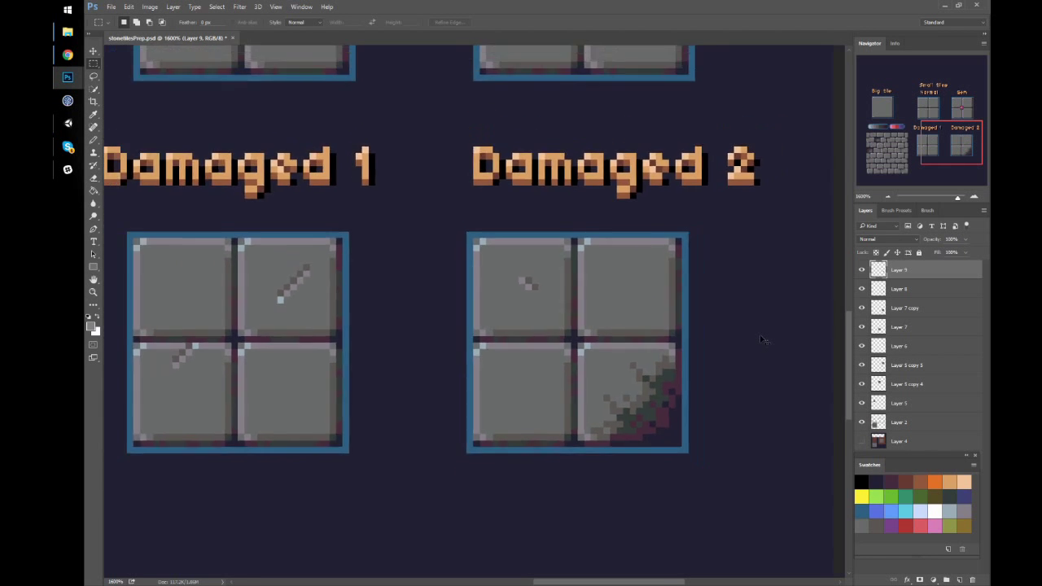
{"action": "left_click", "coordinate": [898, 404], "text": "shift"}
{"action": "key", "text": "ctrl+e"}
{"action": "left_click_drag", "start_coordinate": [503, 284], "coordinate": [623, 389]}
{"action": "key", "text": "ctrl+j"}
{"action": "left_click_drag", "start_coordinate": [620, 262], "coordinate": [472, 419]}
{"action": "left_click_drag", "start_coordinate": [526, 437], "coordinate": [567, 380]}
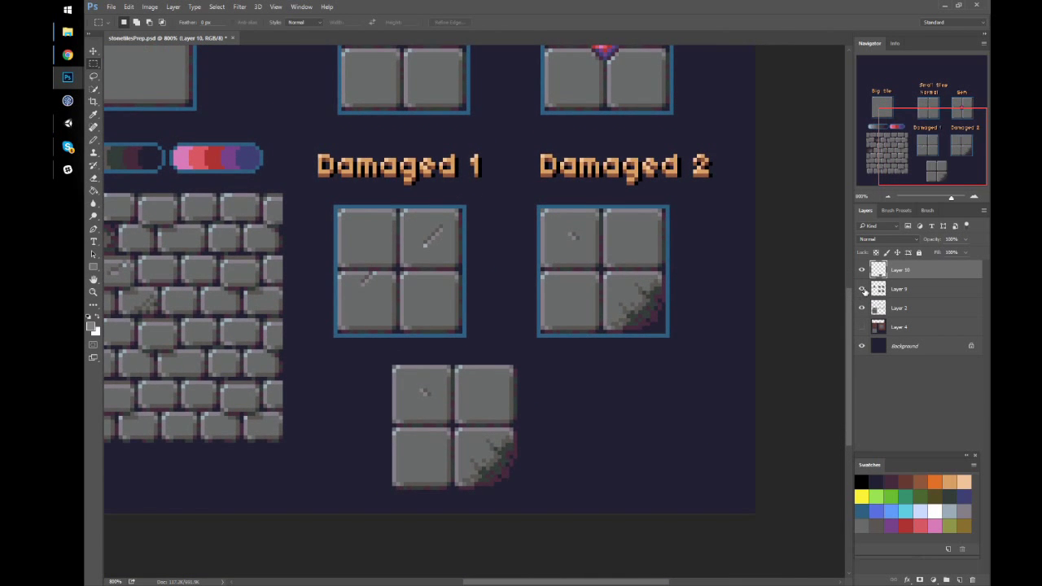
{"action": "key", "text": "ctrl+alt+z"}
{"action": "key", "text": "ctrl+alt+z"}
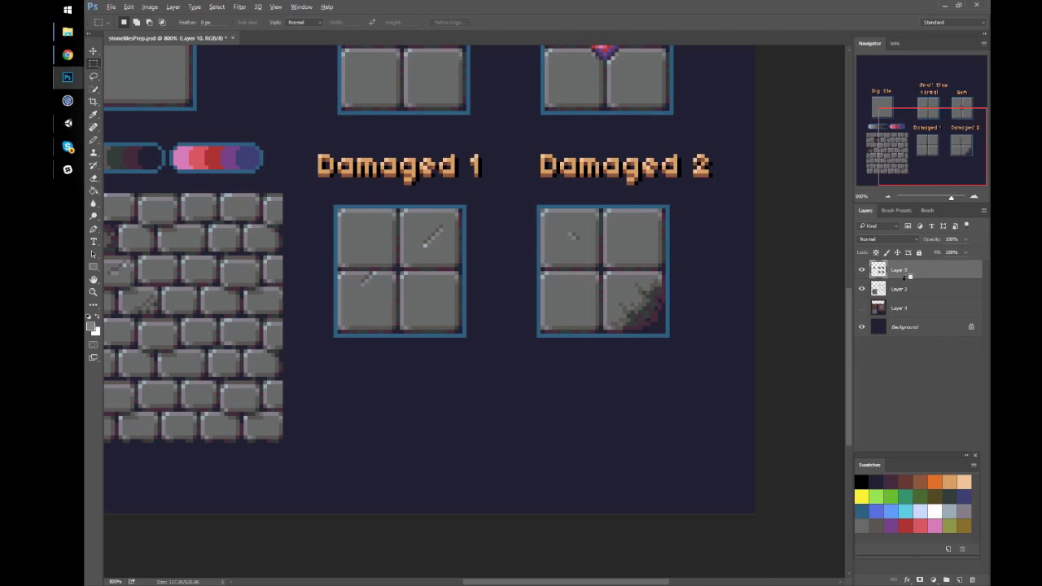
Step: Duplicate Layer 9 and hide the original along with Layer 2
{"action": "right_click", "coordinate": [916, 273]}
{"action": "left_click", "coordinate": [825, 187]}
{"action": "key", "text": "Return"}
{"action": "left_click_drag", "start_coordinate": [861, 288], "coordinate": [862, 327]}
Step: Select the Damaged 2 tile in the duplicated layer and move it directly beside the Normal tile's left edge
{"action": "mouse_move", "coordinate": [538, 264]}
{"action": "left_mouse_down"}
{"action": "mouse_move", "coordinate": [559, 291]}
{"action": "mouse_move", "coordinate": [587, 386]}
{"action": "left_mouse_up"}
{"action": "left_click_drag", "start_coordinate": [578, 316], "coordinate": [762, 444]}
{"action": "left_click_drag", "start_coordinate": [633, 390], "coordinate": [740, 465]}
{"action": "mouse_move", "coordinate": [678, 403]}
{"action": "left_mouse_down"}
{"action": "mouse_move", "coordinate": [356, 249]}
{"action": "mouse_move", "coordinate": [355, 177]}
{"action": "left_mouse_up"}
{"action": "left_click_drag", "start_coordinate": [521, 93], "coordinate": [746, 255]}
{"action": "left_click_drag", "start_coordinate": [682, 179], "coordinate": [356, 305]}
{"action": "key", "text": "ctrl+d"}
{"action": "mouse_move", "coordinate": [549, 467]}
{"action": "left_mouse_down"}
{"action": "mouse_move", "coordinate": [368, 335]}
{"action": "mouse_move", "coordinate": [581, 453]}
{"action": "left_mouse_up"}
{"action": "key", "text": "ctrl+alt+z"}
{"action": "key", "text": "ctrl+alt+z"}
{"action": "key", "text": "ctrl+alt+z"}
Step: Move the Damaged 1 tile directly under the Normal tile and the Gem tile directly under the Damaged 2 tile
{"action": "left_click_drag", "start_coordinate": [458, 380], "coordinate": [463, 283]}
{"action": "key", "text": "ctrl+d"}
{"action": "left_click_drag", "start_coordinate": [583, 91], "coordinate": [768, 272]}
{"action": "mouse_move", "coordinate": [682, 169]}
{"action": "left_mouse_down"}
{"action": "mouse_move", "coordinate": [343, 305]}
{"action": "mouse_move", "coordinate": [355, 296]}
{"action": "left_mouse_up"}
Step: Join the big tile to the left side of the small tiles, duplicate it directly below, and save the document
{"action": "left_click_drag", "start_coordinate": [118, 97], "coordinate": [246, 242]}
{"action": "mouse_move", "coordinate": [204, 187]}
{"action": "left_mouse_down"}
{"action": "mouse_move", "coordinate": [228, 186]}
{"action": "mouse_move", "coordinate": [227, 288]}
{"action": "left_mouse_up"}
{"action": "left_click_drag", "start_coordinate": [127, 93], "coordinate": [266, 228]}
{"action": "key", "text": "ctrl+Down"}
{"action": "key", "text": "ctrl+d"}
{"action": "left_click_drag", "start_coordinate": [311, 181], "coordinate": [452, 269]}
{"action": "key", "text": "ctrl+s"}
{"action": "left_click_drag", "start_coordinate": [703, 310], "coordinate": [694, 295]}
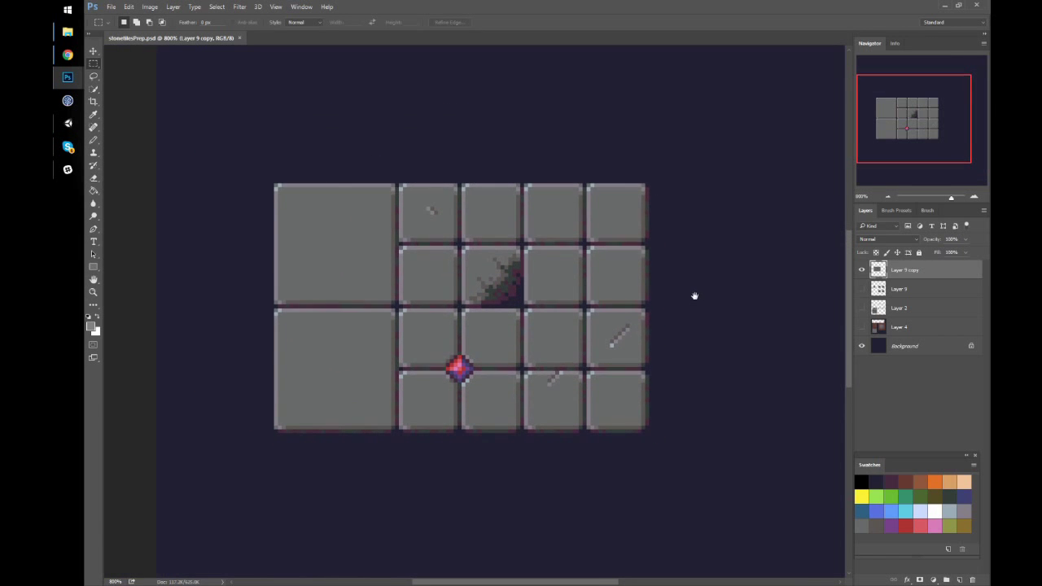
Step: Show Layer 2 again and move the assembled floor tiles on Layer 9 copy against the brick texture's right side
{"action": "left_click", "coordinate": [864, 308]}
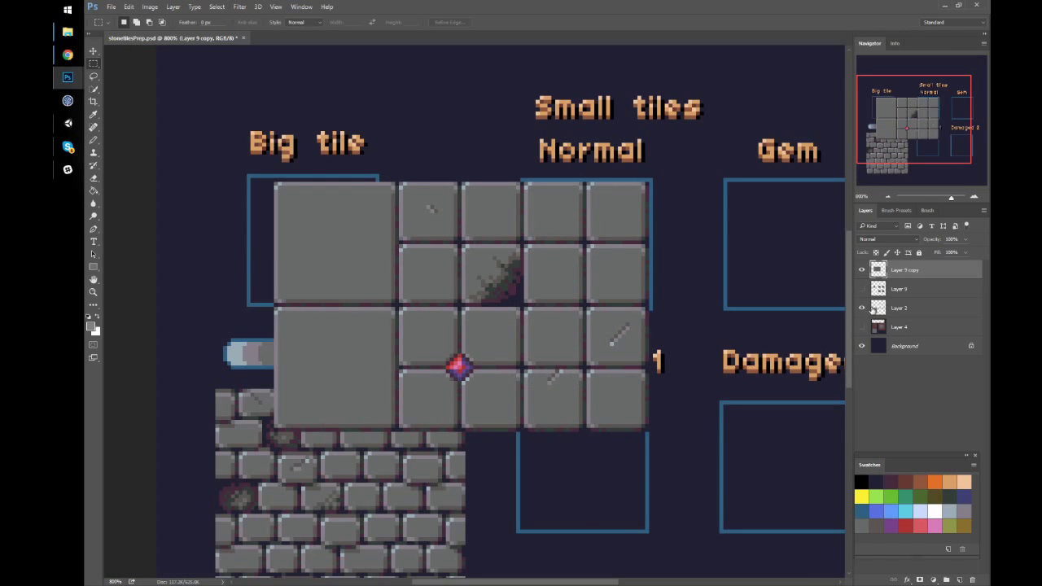
{"action": "left_click", "coordinate": [879, 309]}
{"action": "left_click_drag", "start_coordinate": [623, 440], "coordinate": [612, 339]}
{"action": "left_click", "coordinate": [882, 272]}
{"action": "left_click_drag", "start_coordinate": [523, 243], "coordinate": [720, 450]}
{"action": "left_click_drag", "start_coordinate": [717, 468], "coordinate": [675, 451]}
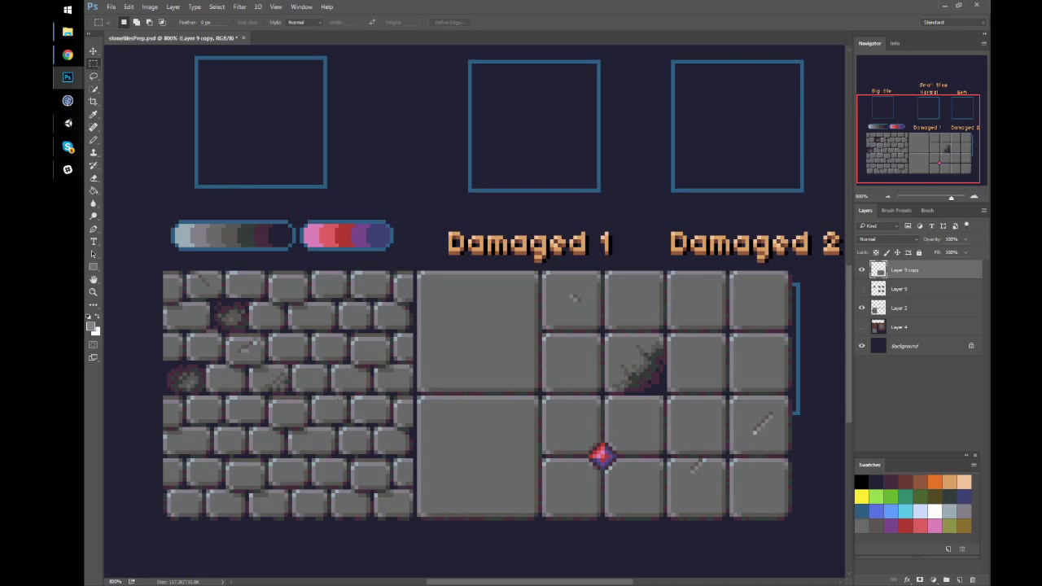
{"action": "left_click_drag", "start_coordinate": [663, 376], "coordinate": [626, 362]}
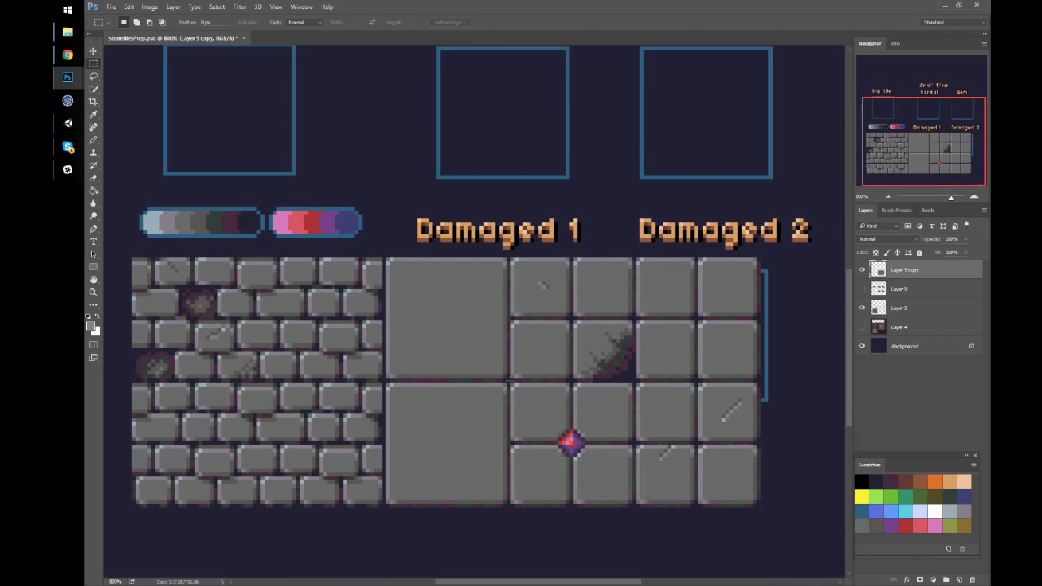
{"action": "left_click_drag", "start_coordinate": [512, 382], "coordinate": [635, 506]}
Step: Switch to the Unity example scene and inspect the stonetile_gem plane in the floor near the bookcase
{"action": "left_click", "coordinate": [68, 123]}
{"action": "left_click_drag", "start_coordinate": [625, 231], "coordinate": [633, 273]}
{"action": "left_click", "coordinate": [643, 282]}
{"action": "left_click_drag", "start_coordinate": [621, 330], "coordinate": [628, 272]}
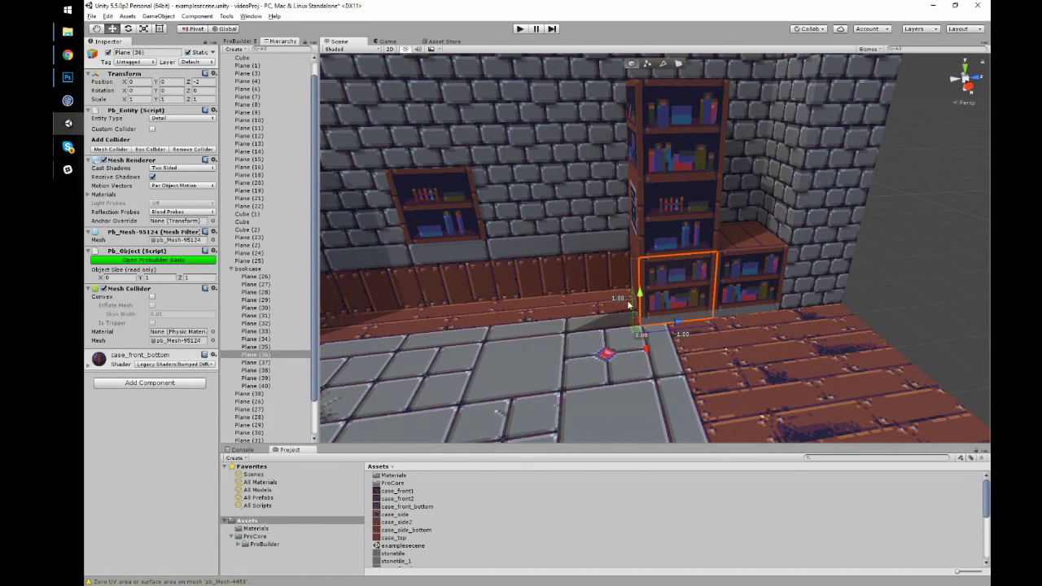
{"action": "left_click", "coordinate": [609, 357]}
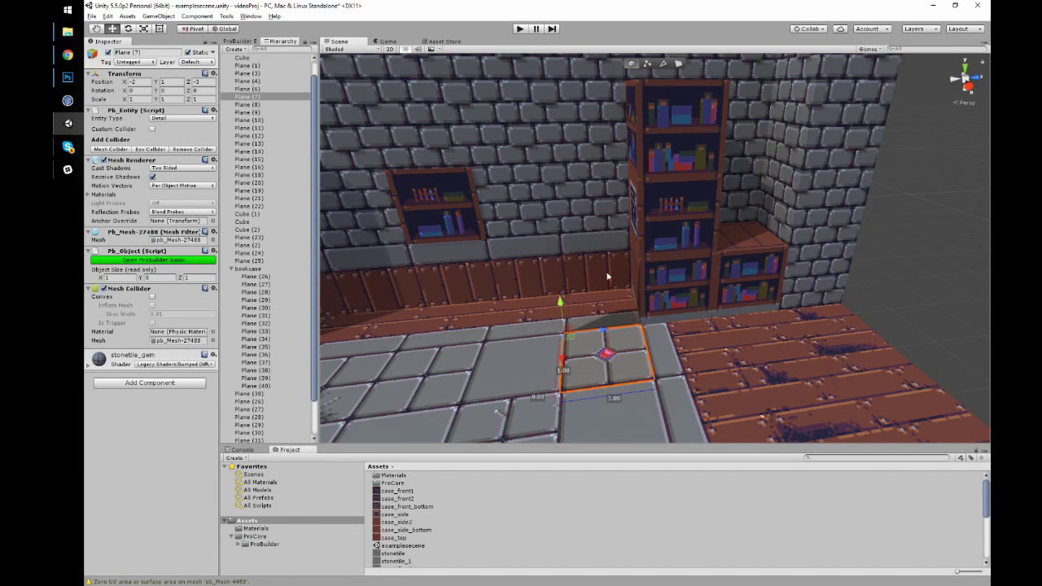
{"action": "left_click_drag", "start_coordinate": [678, 298], "coordinate": [782, 264]}
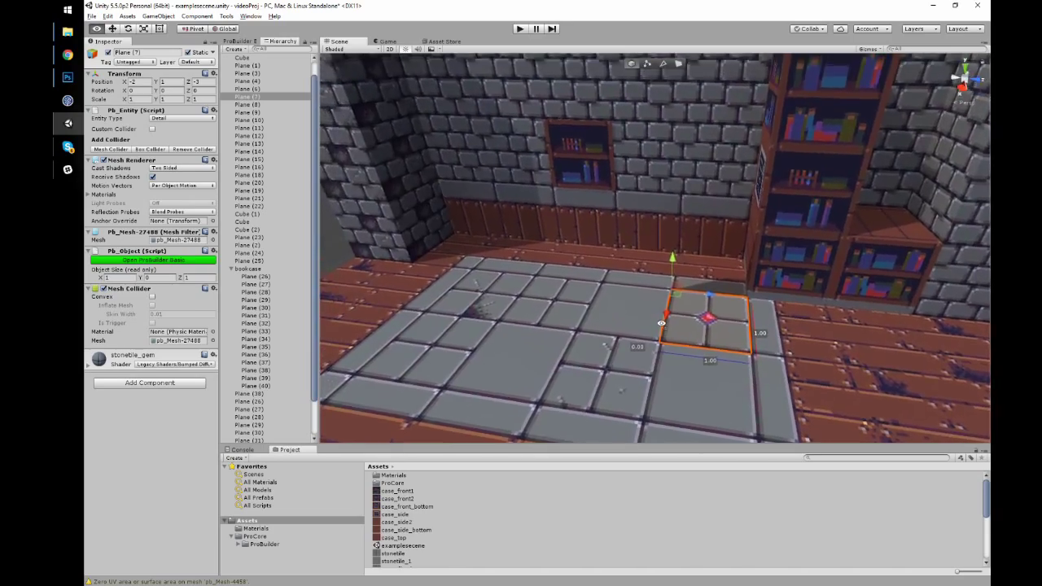
Step: Examine the stone tile floor in the Unity scene from above, close up and together with the walls and bookcase
{"action": "scroll", "coordinate": [749, 332], "scroll_direction": "down", "scroll_amount": 5}
{"action": "left_click", "coordinate": [865, 233]}
{"action": "left_click_drag", "start_coordinate": [865, 233], "coordinate": [829, 248]}
{"action": "scroll", "coordinate": [830, 248], "scroll_direction": "up", "scroll_amount": 6}
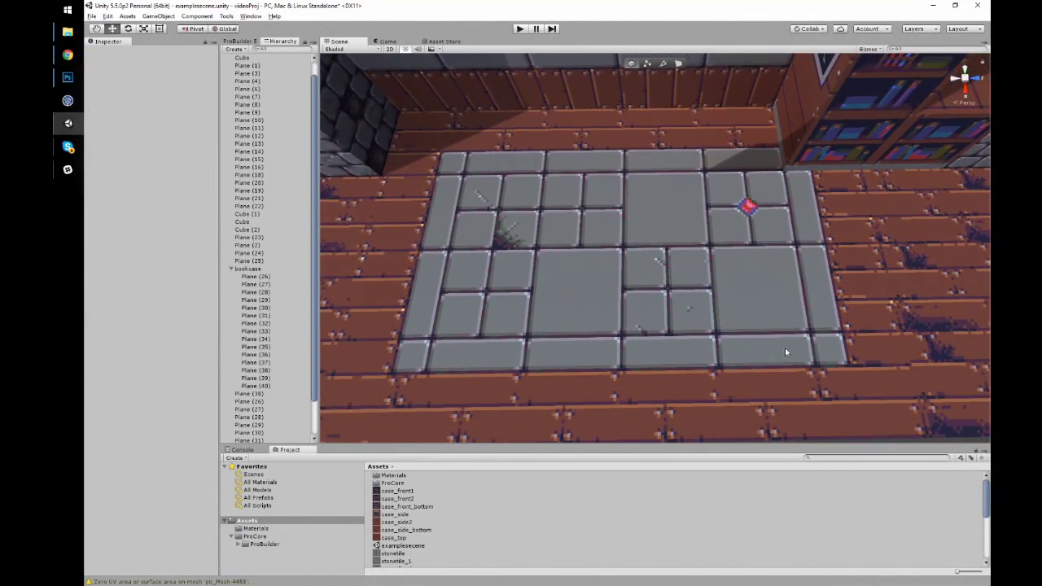
{"action": "left_click_drag", "start_coordinate": [785, 352], "coordinate": [785, 367]}
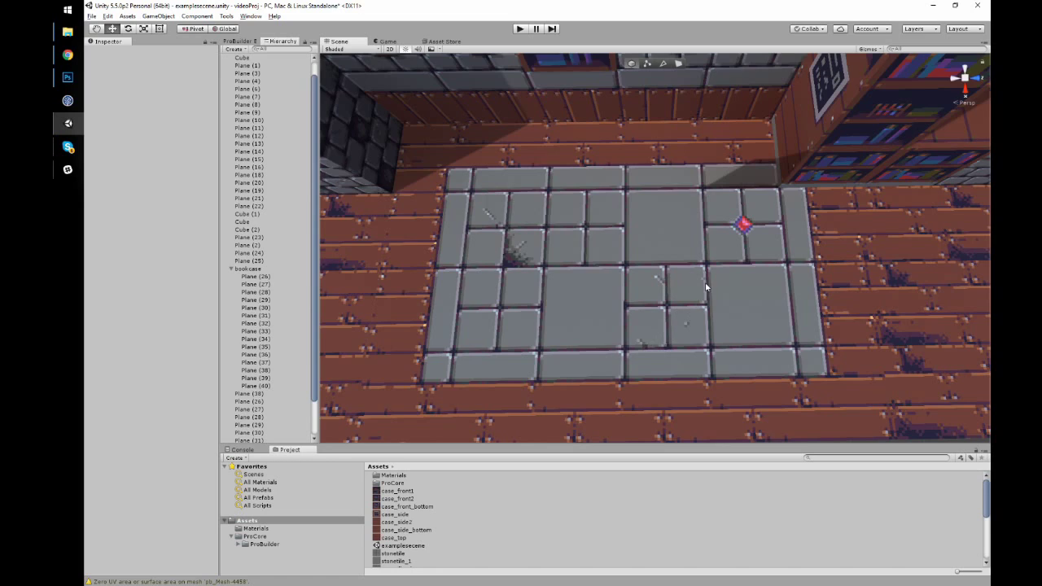
{"action": "scroll", "coordinate": [705, 275], "scroll_direction": "up", "scroll_amount": 5}
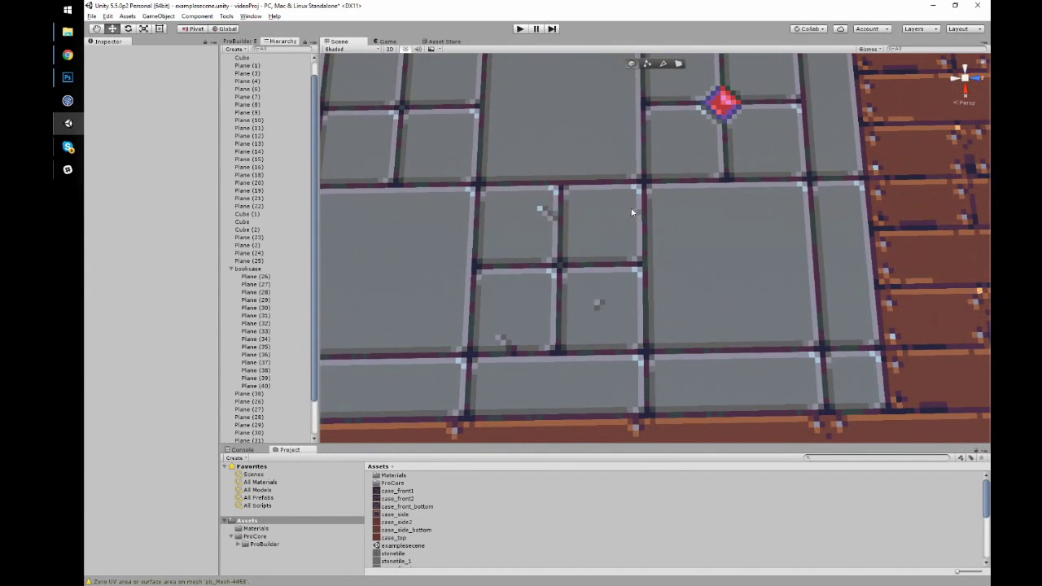
{"action": "scroll", "coordinate": [681, 267], "scroll_direction": "down", "scroll_amount": 4}
{"action": "left_click_drag", "start_coordinate": [681, 267], "coordinate": [704, 342]}
{"action": "scroll", "coordinate": [728, 300], "scroll_direction": "down", "scroll_amount": 4}
{"action": "key", "text": "a"}
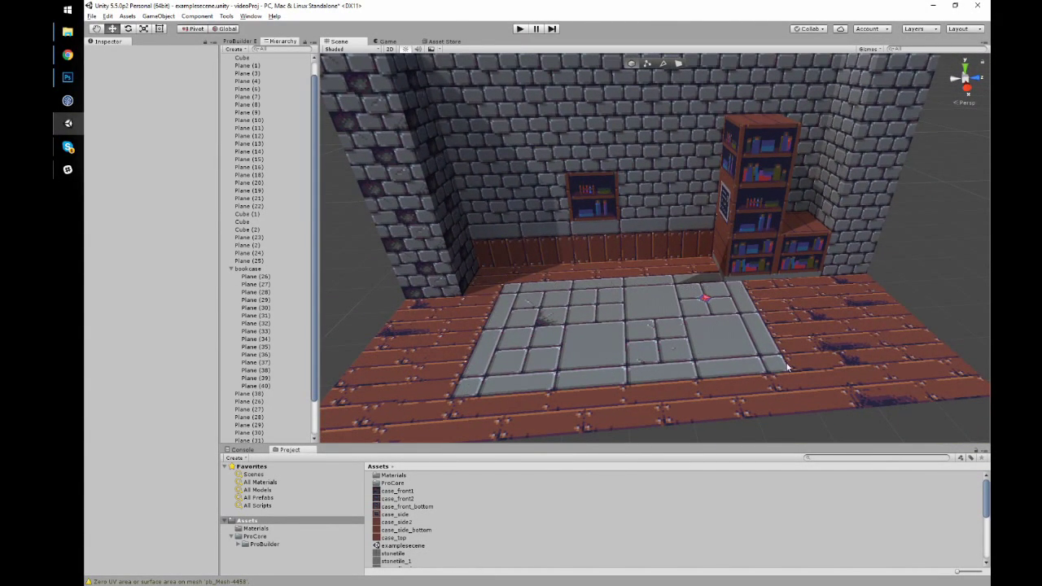
{"action": "left_click_drag", "start_coordinate": [521, 397], "coordinate": [554, 387]}
{"action": "mouse_move", "coordinate": [728, 306]}
{"action": "left_mouse_down"}
{"action": "mouse_move", "coordinate": [725, 316]}
{"action": "mouse_move", "coordinate": [741, 303]}
{"action": "left_mouse_up"}
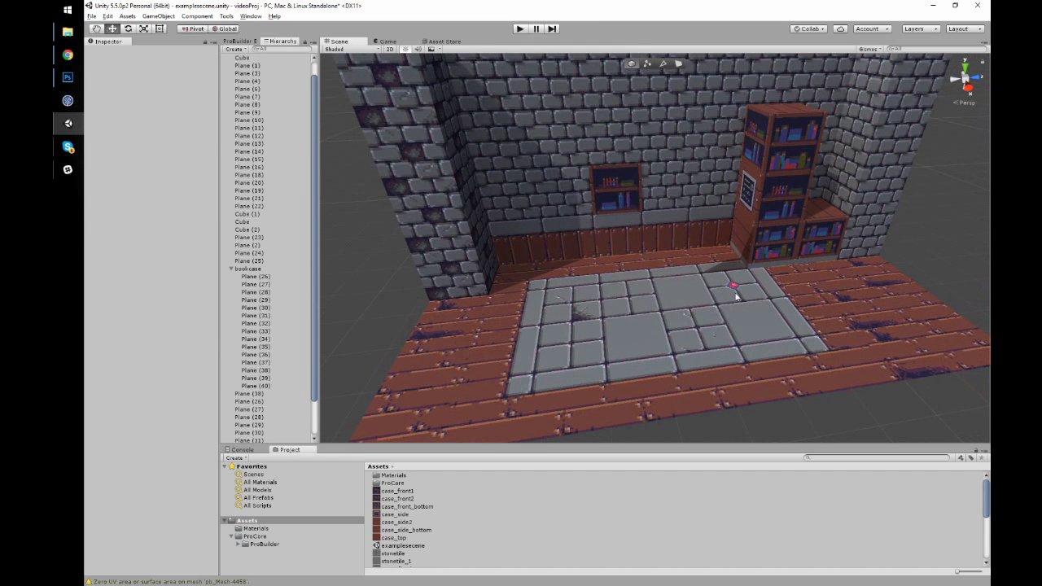